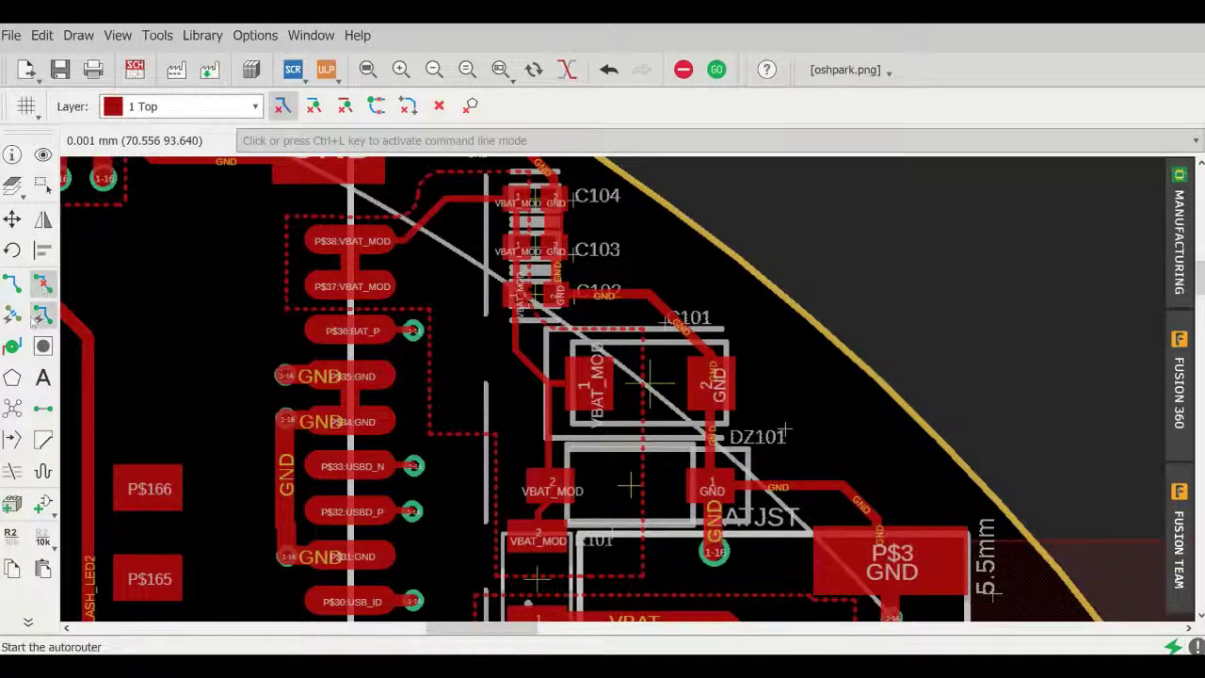
Run Ratsnest so the VBAT_MOD and GND copper pours fill solid across the board.
click(13, 409)
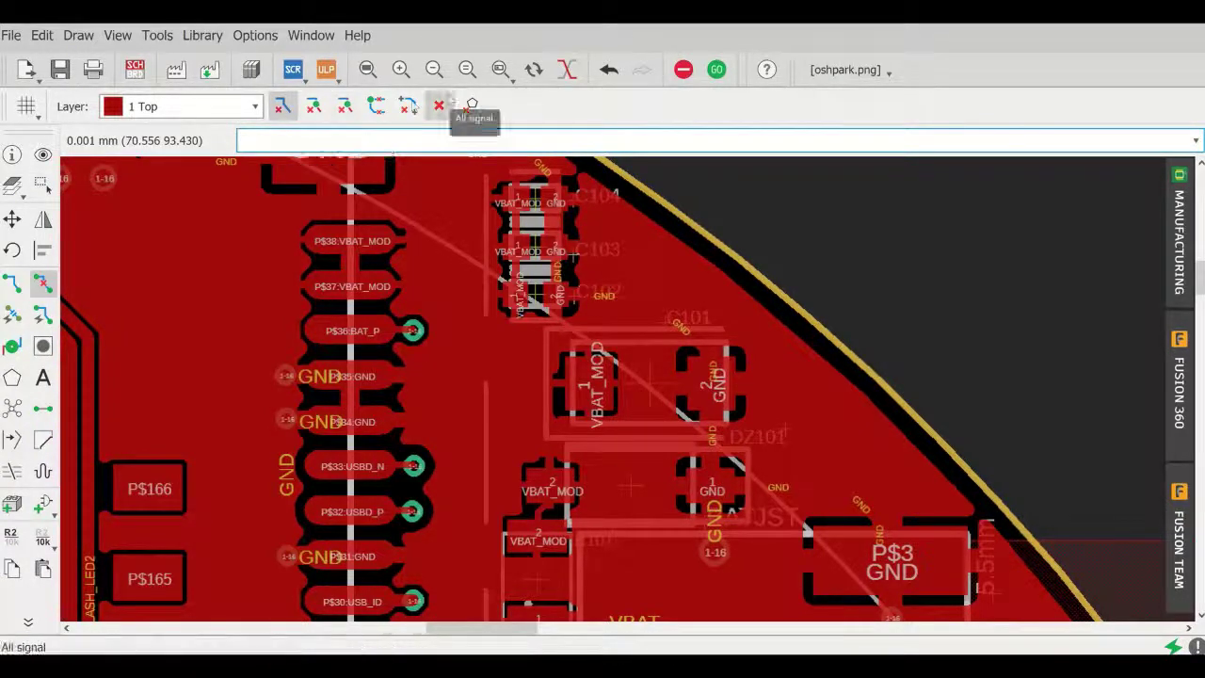
Undo the pour fill, rip up all polygons, and turn off Thermals on the VBAT_MOD pour.
click(608, 72)
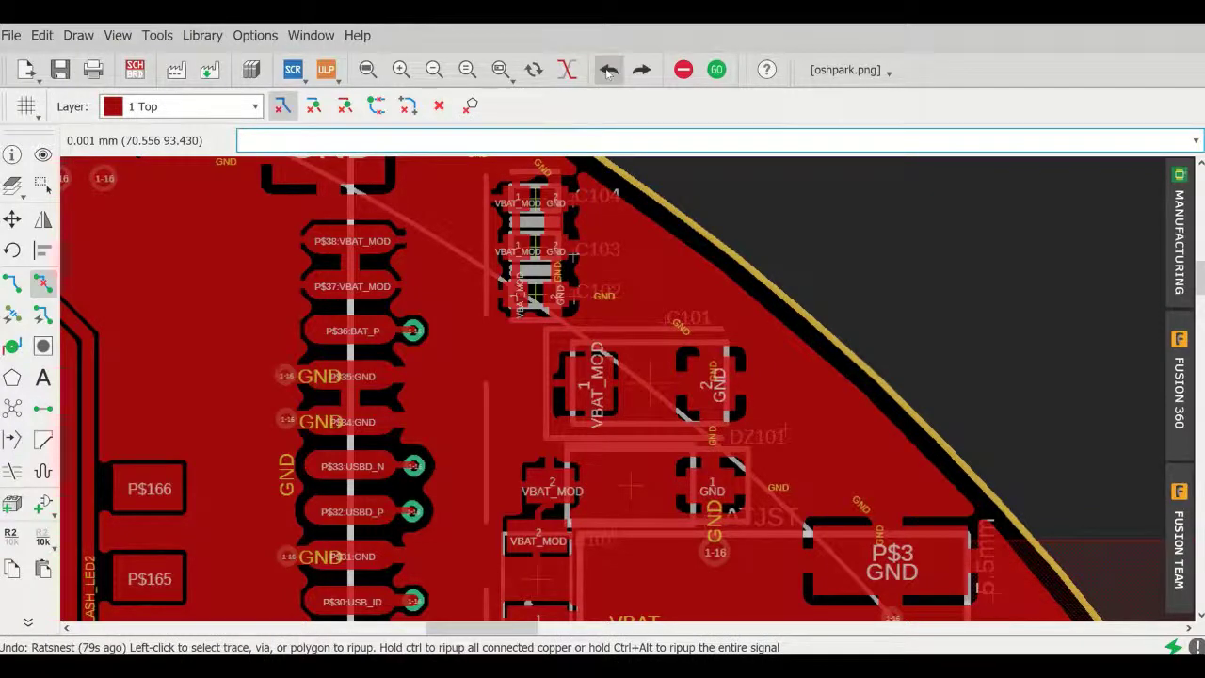
click(471, 106)
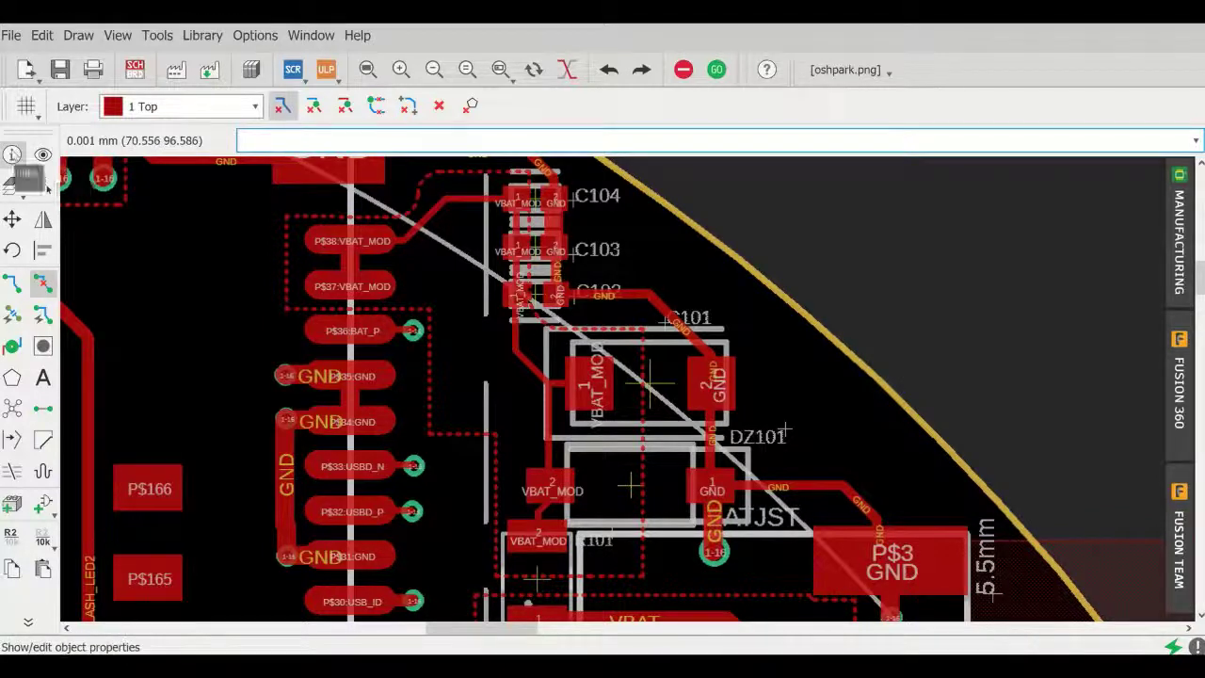
click(13, 155)
right_click(287, 301)
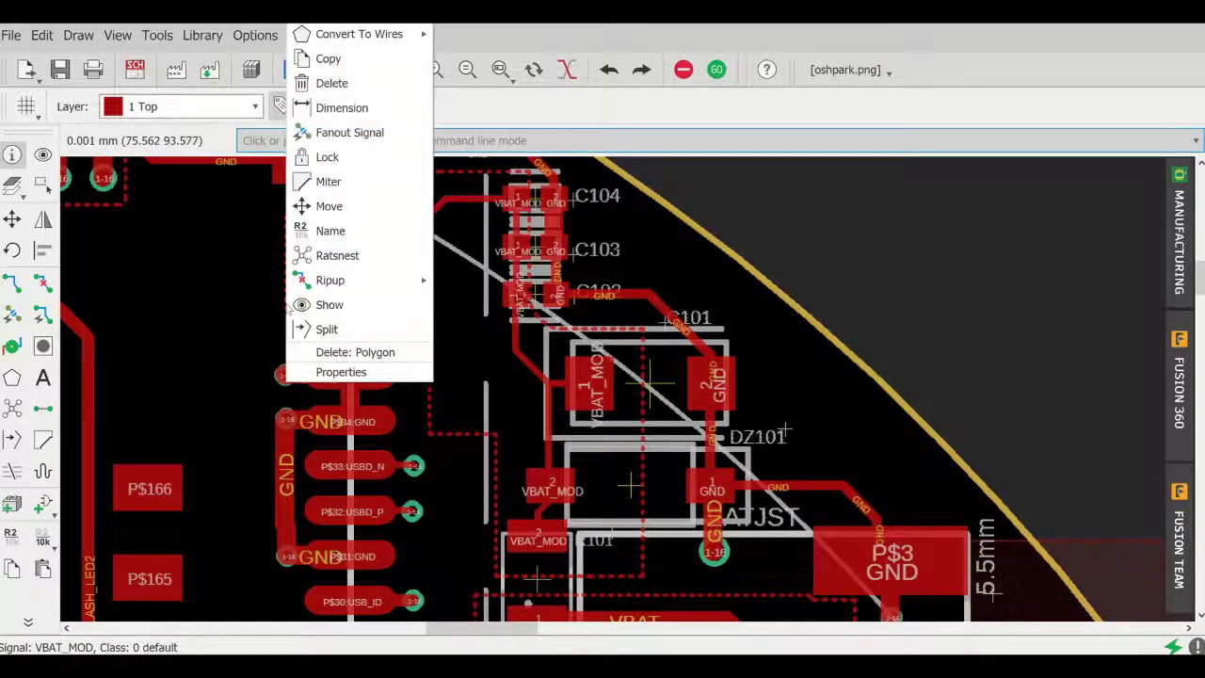
click(320, 372)
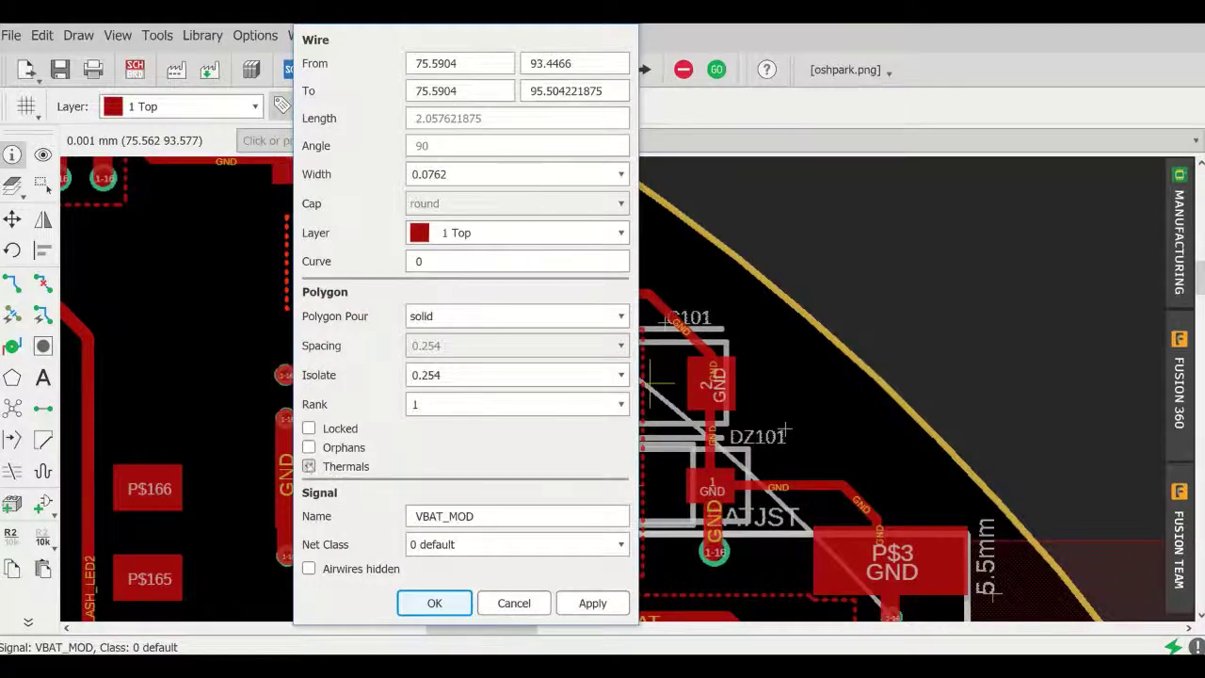
click(309, 467)
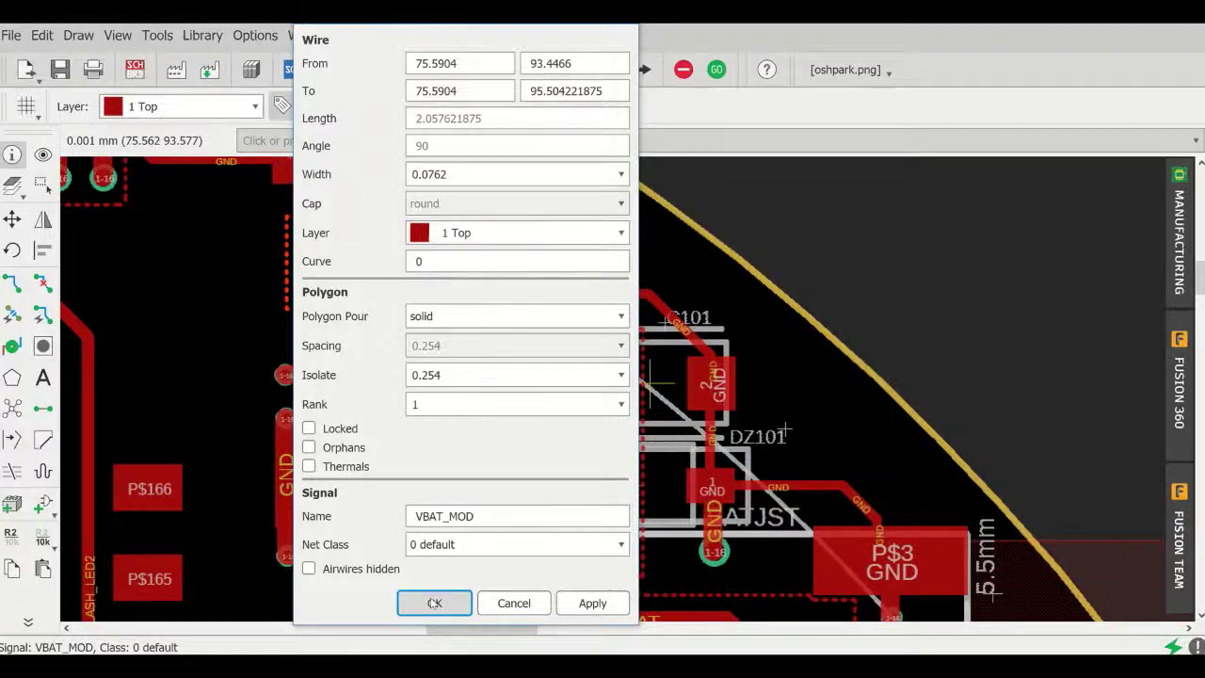
click(434, 602)
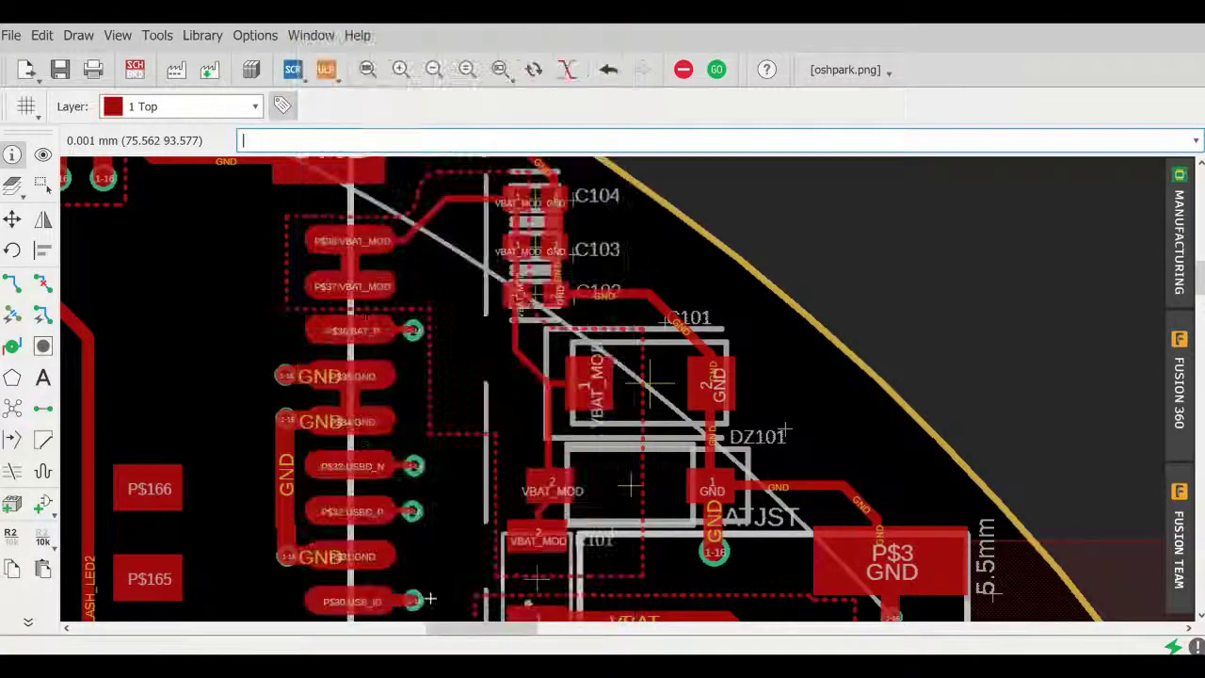
click(14, 408)
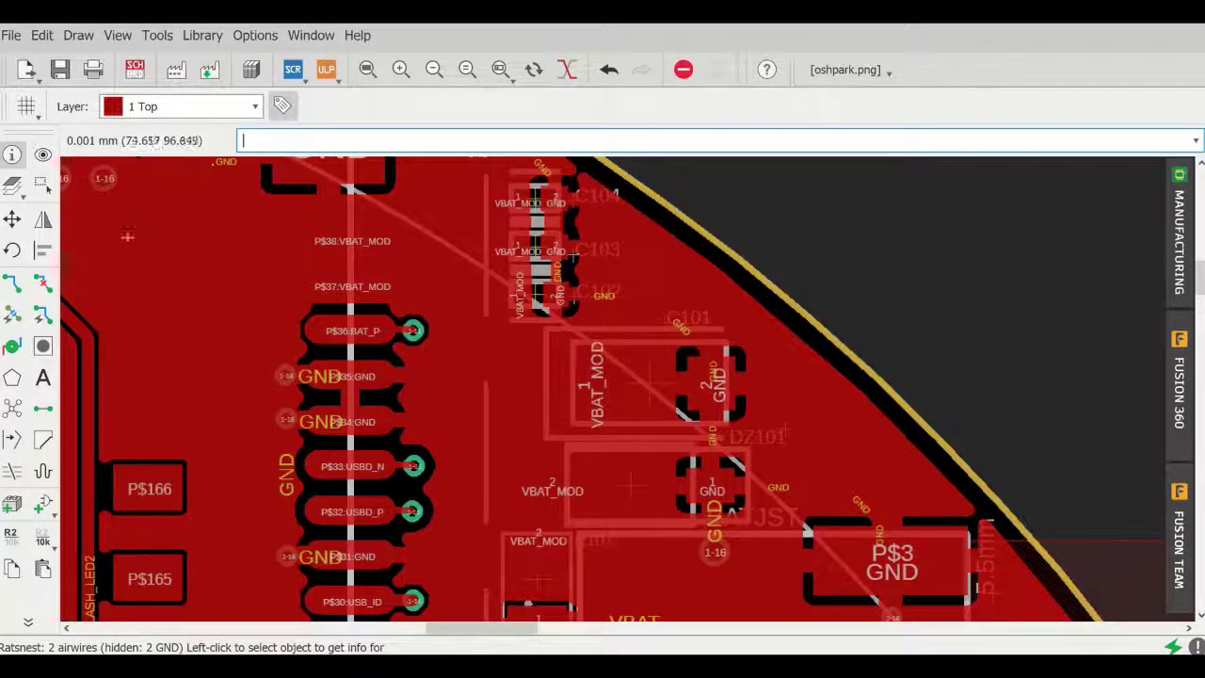
click(43, 281)
click(439, 107)
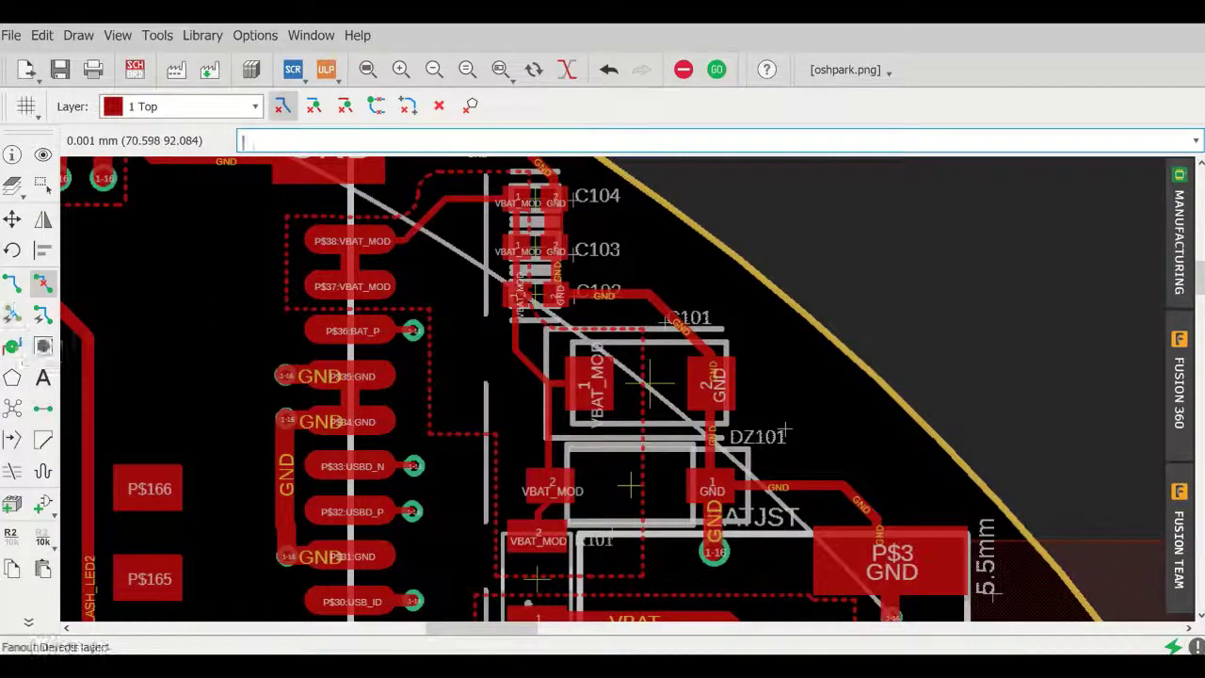
Re-enable Thermals in the VBAT_MOD polygon's properties, leaving it at rank 1.
click(12, 154)
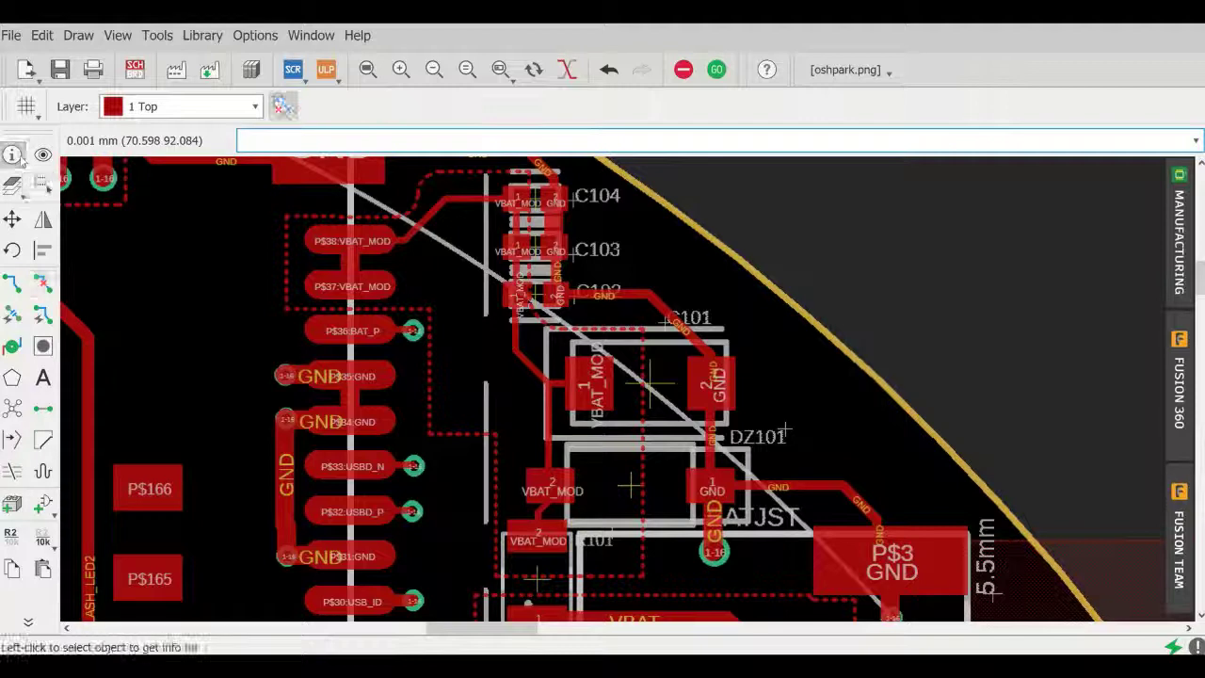
right_click(289, 303)
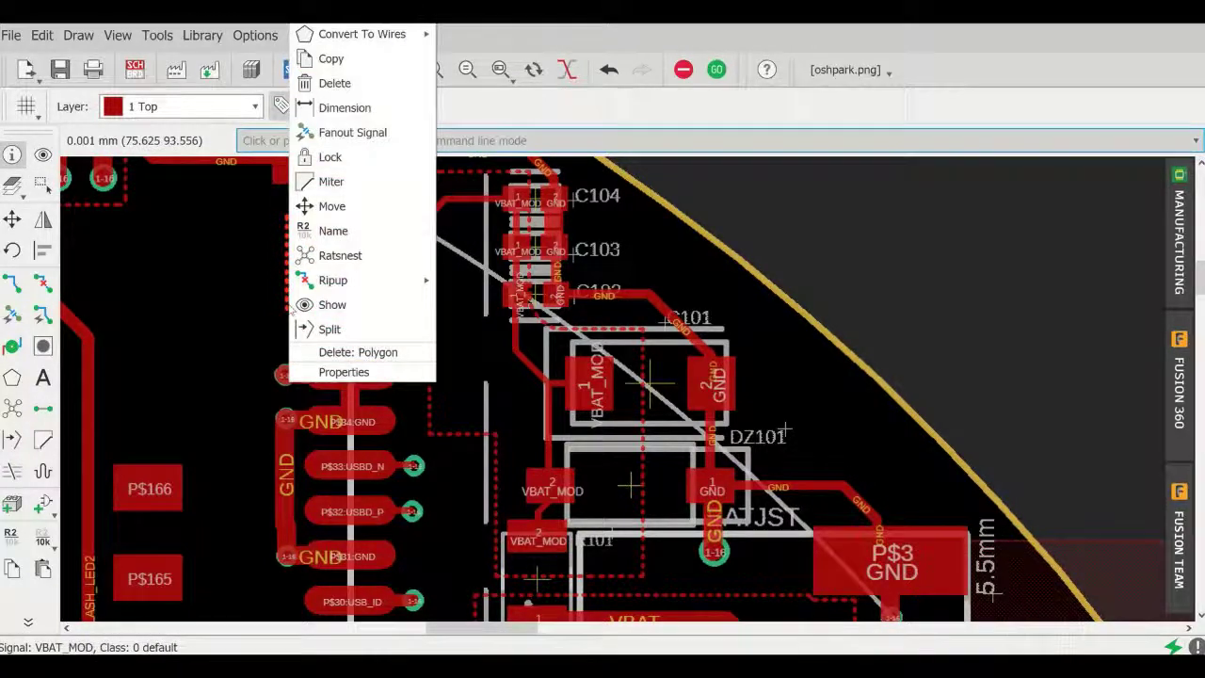
click(303, 372)
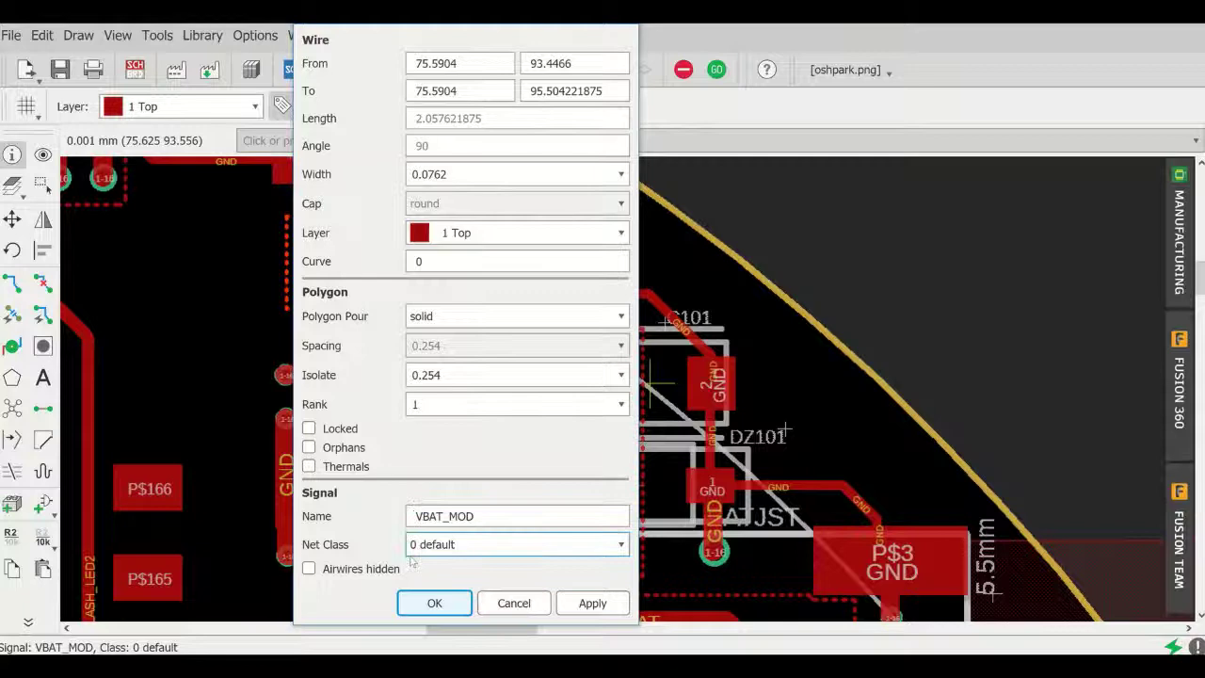
click(309, 466)
click(419, 599)
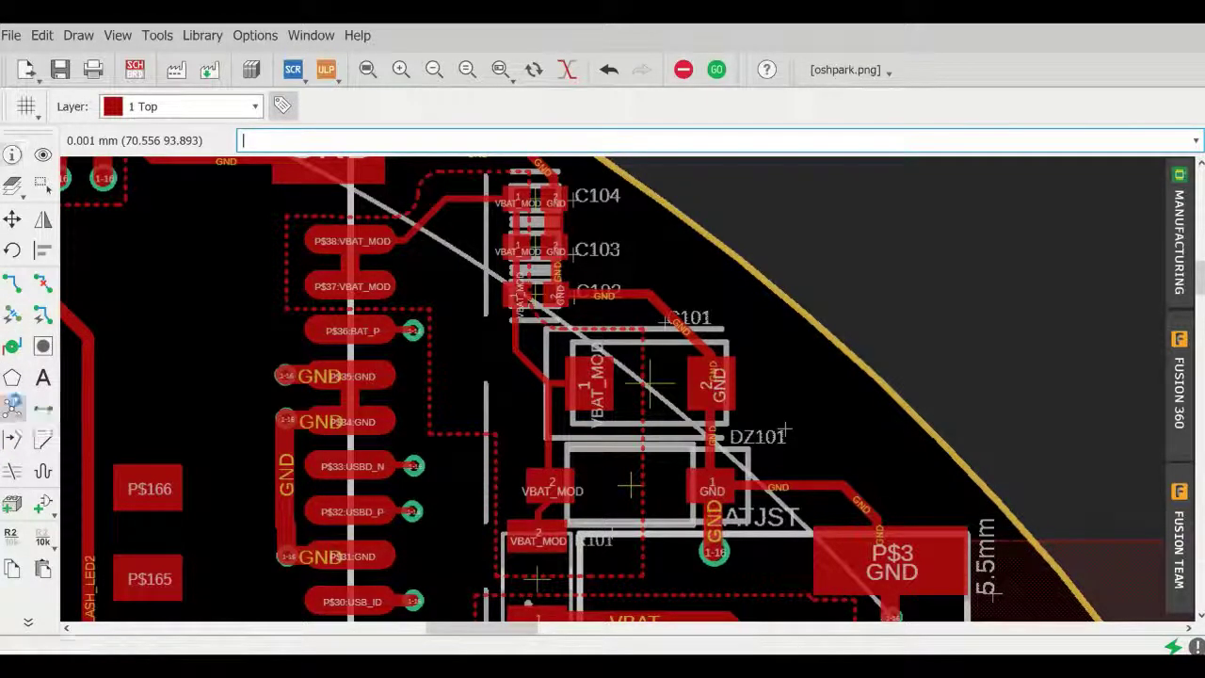
Rerun Ratsnest so the pours refill solid red with VBAT_MOD thermals enabled.
click(12, 405)
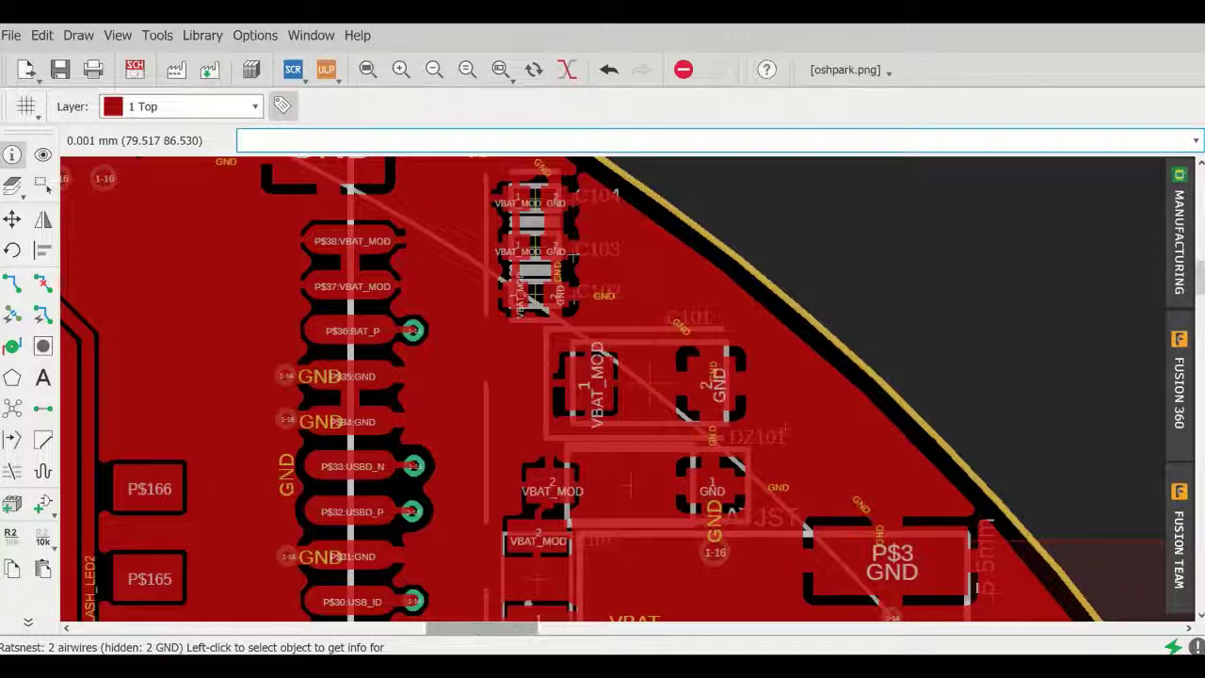
Bring up vbat_mod.png in Photos and advance to the image with blue arrows on the VBAT_MOD pads.
mouse_move(482, 669)
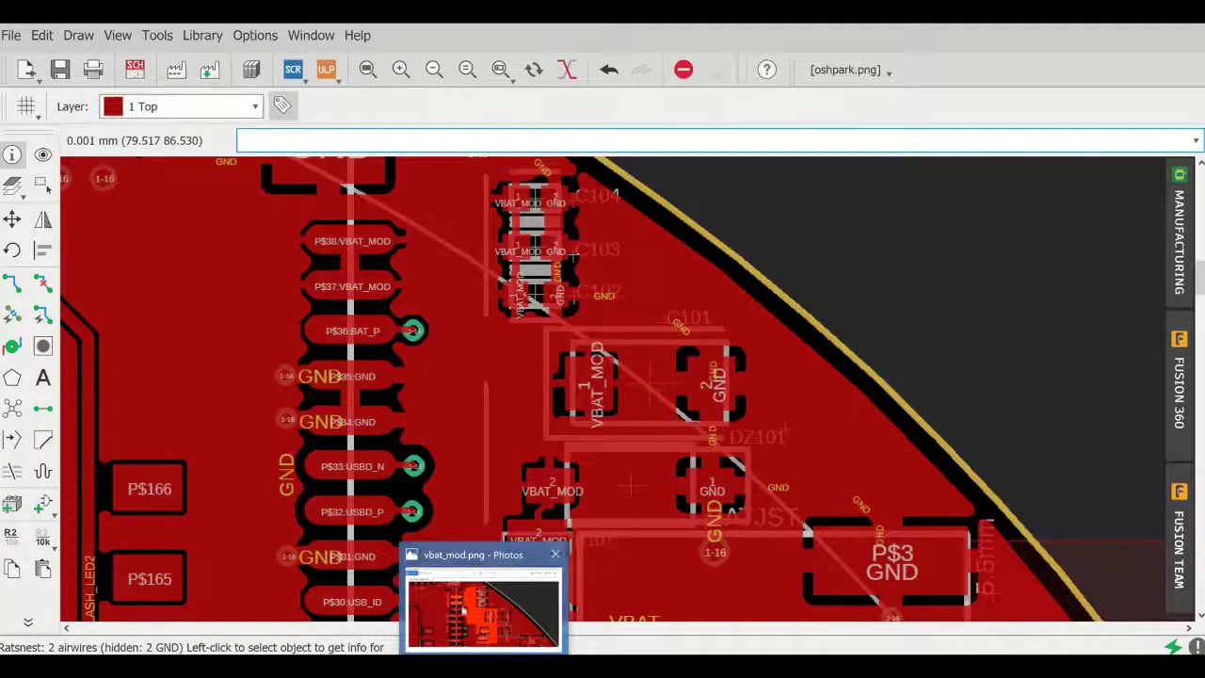
click(458, 584)
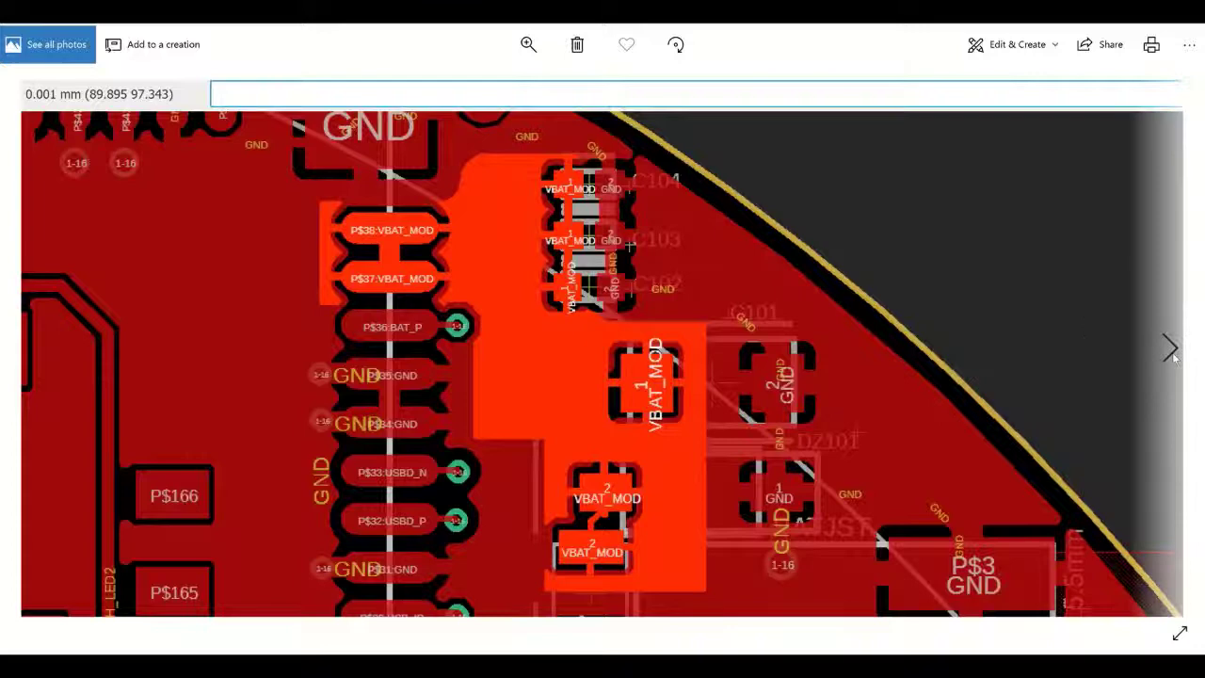
click(1170, 350)
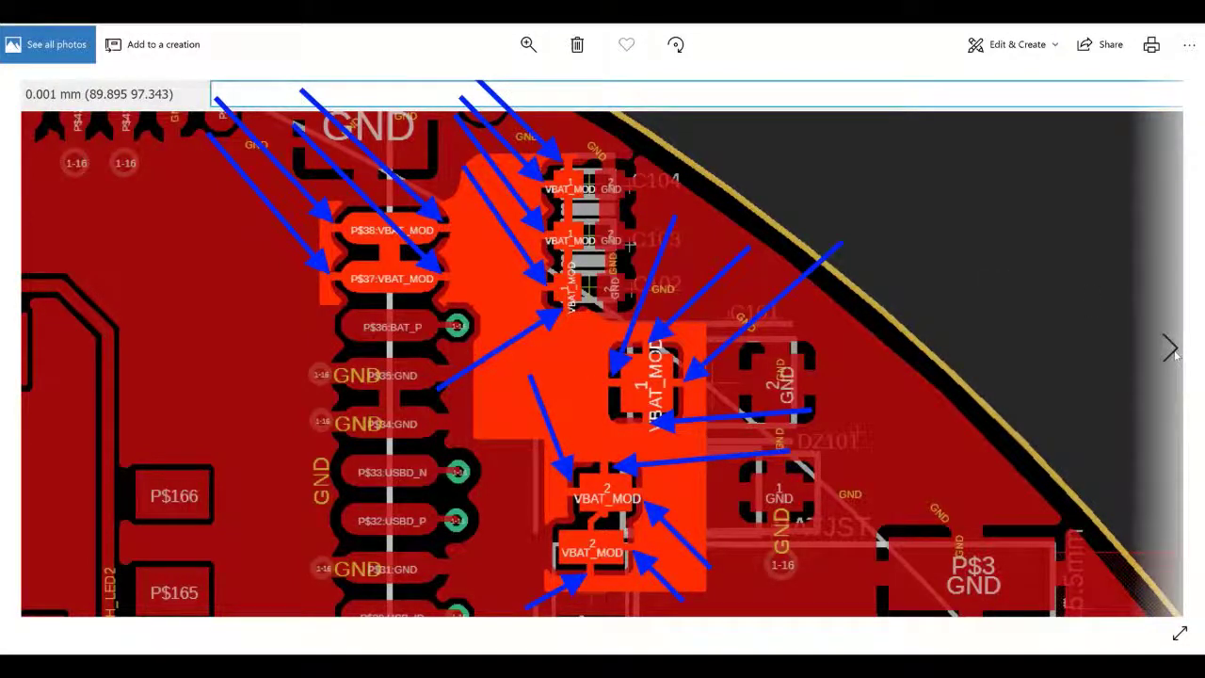
click(1170, 349)
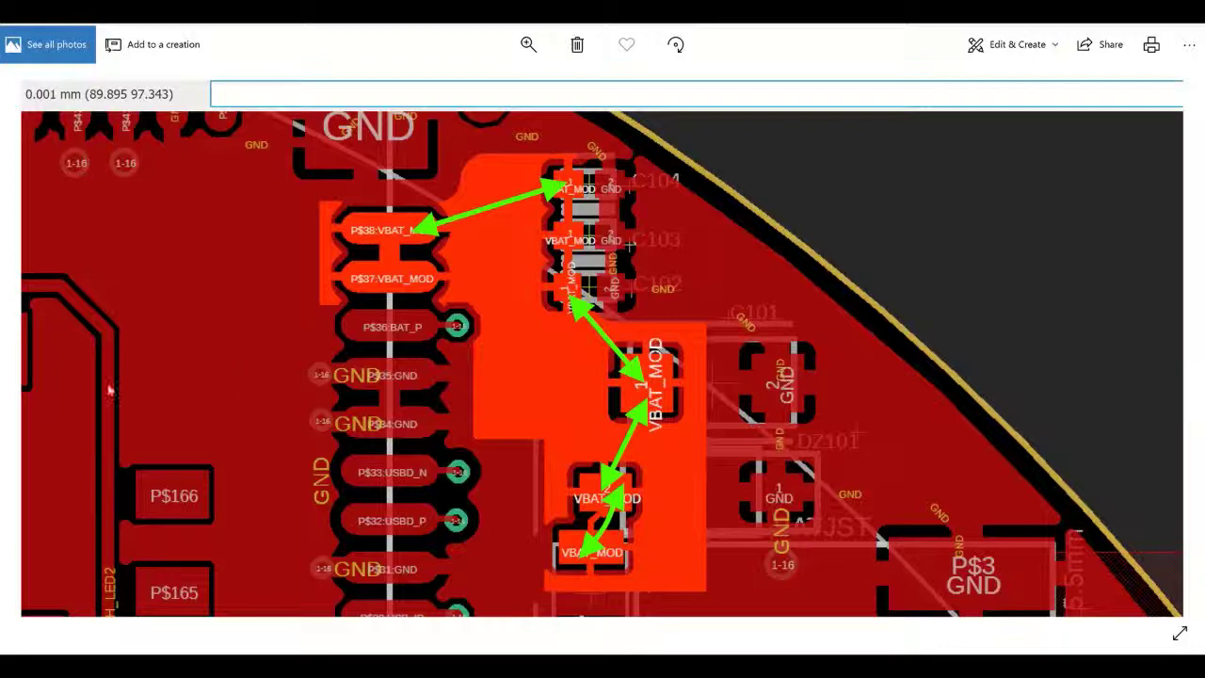
Browse the PCB screenshots, ending on the one marking cuts, the C321 jumper and Drill > 24 mil.
click(35, 348)
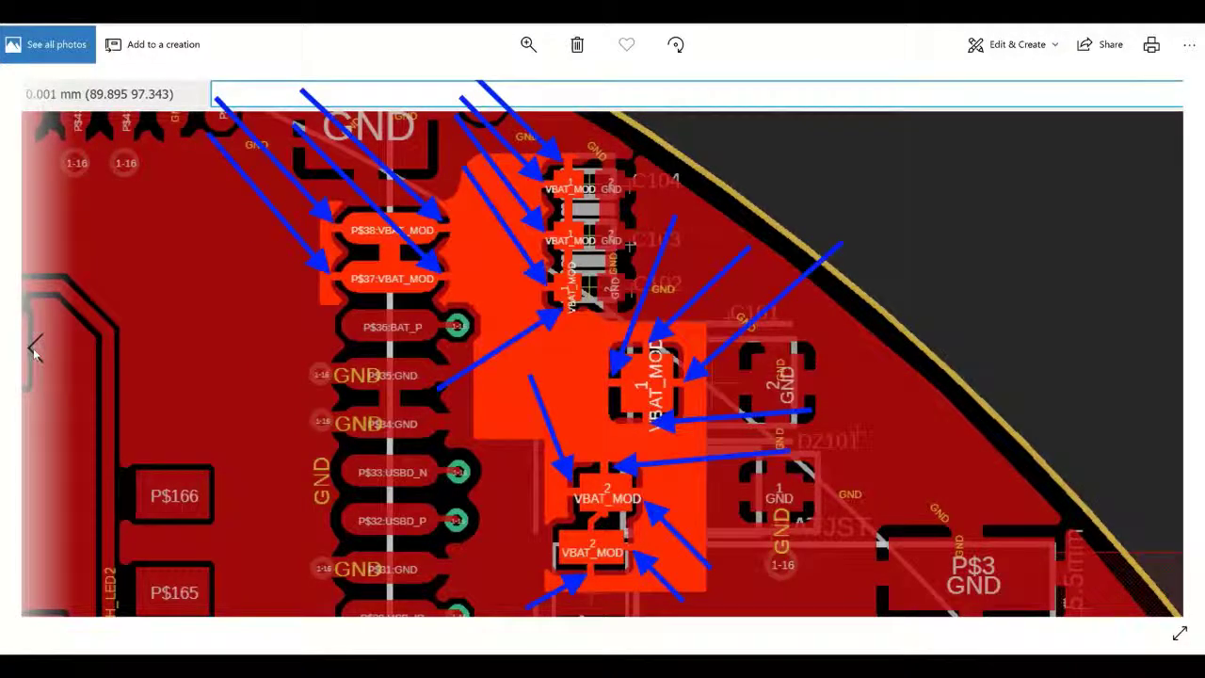
click(35, 348)
click(35, 348)
click(34, 351)
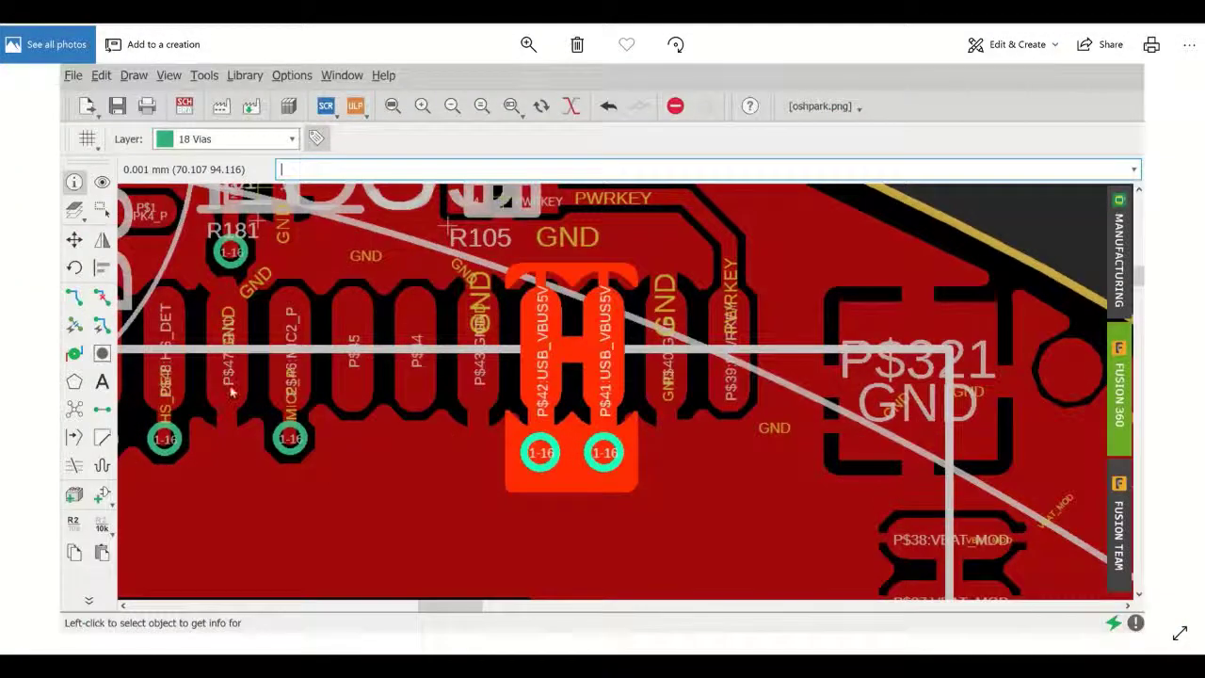
click(34, 353)
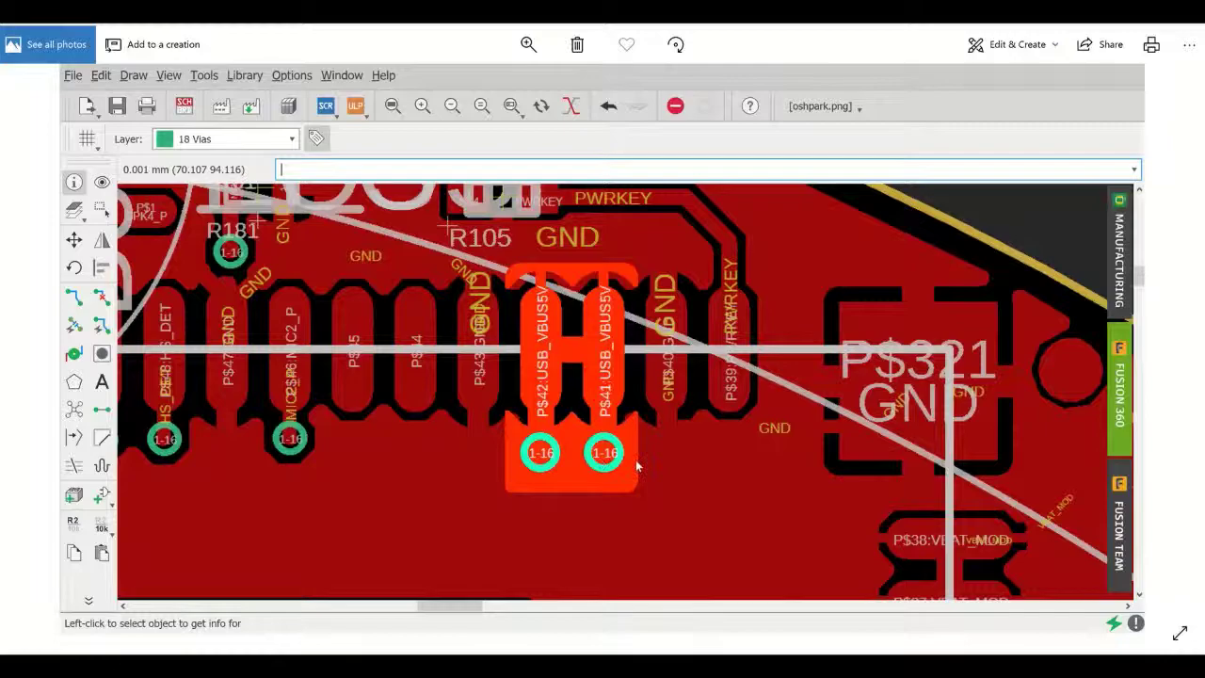
click(1171, 350)
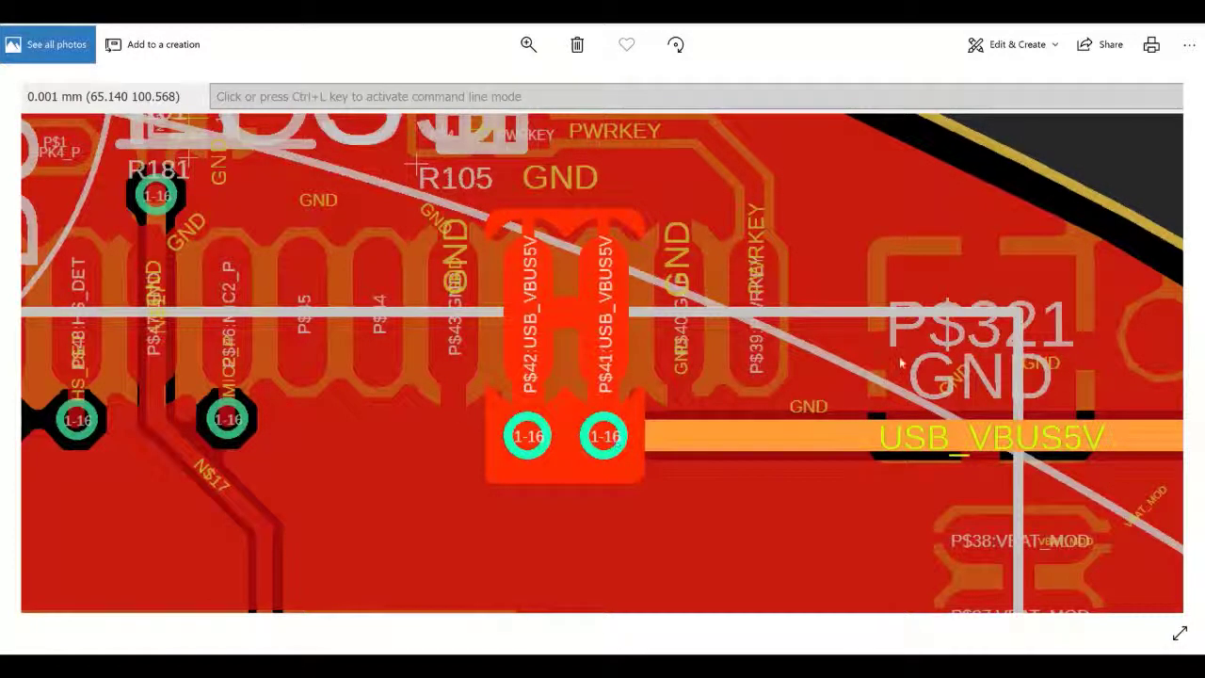
click(1166, 344)
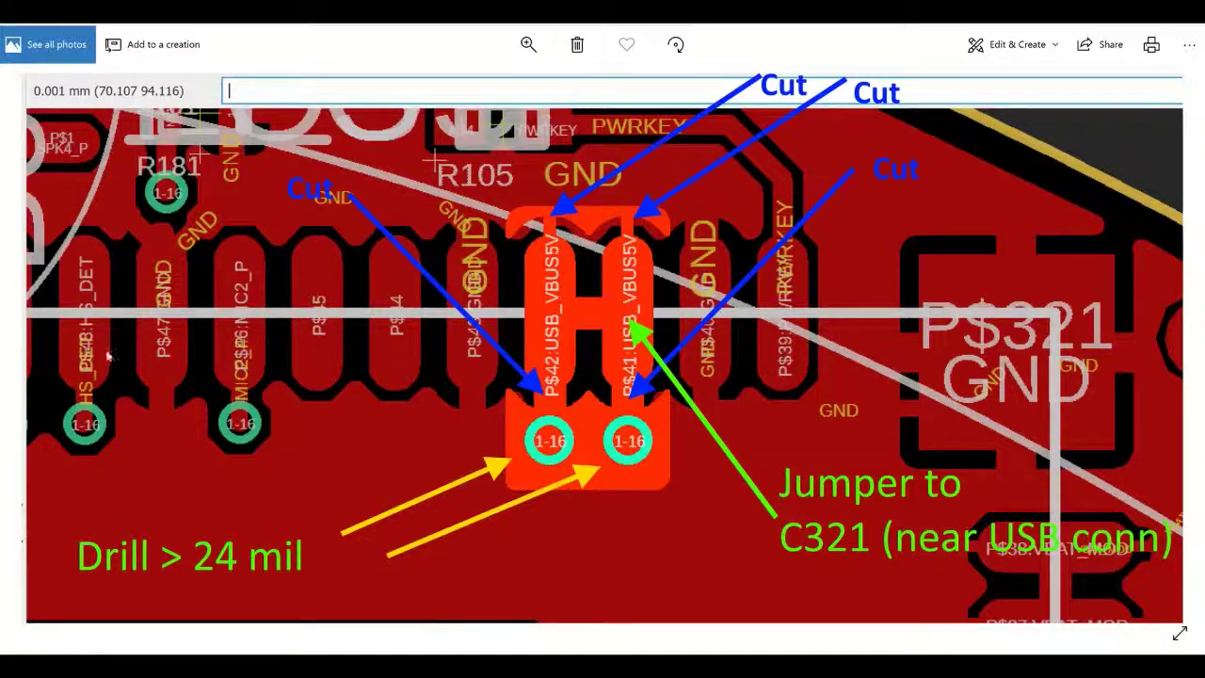
click(36, 346)
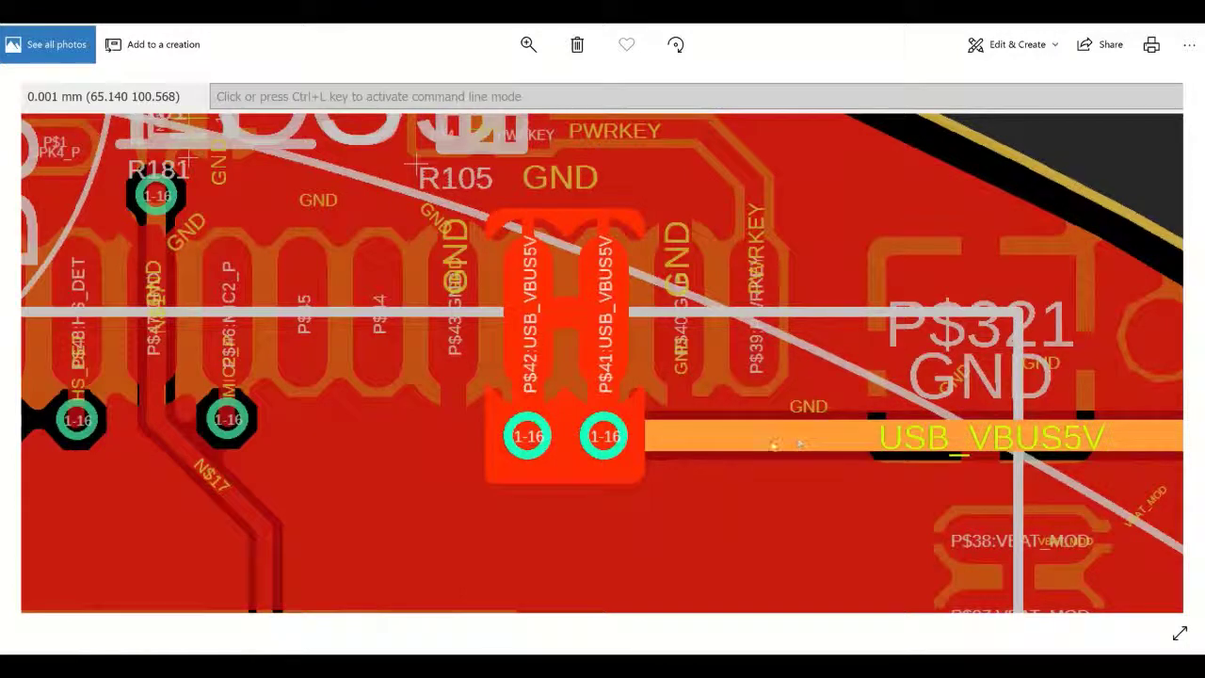
click(1167, 347)
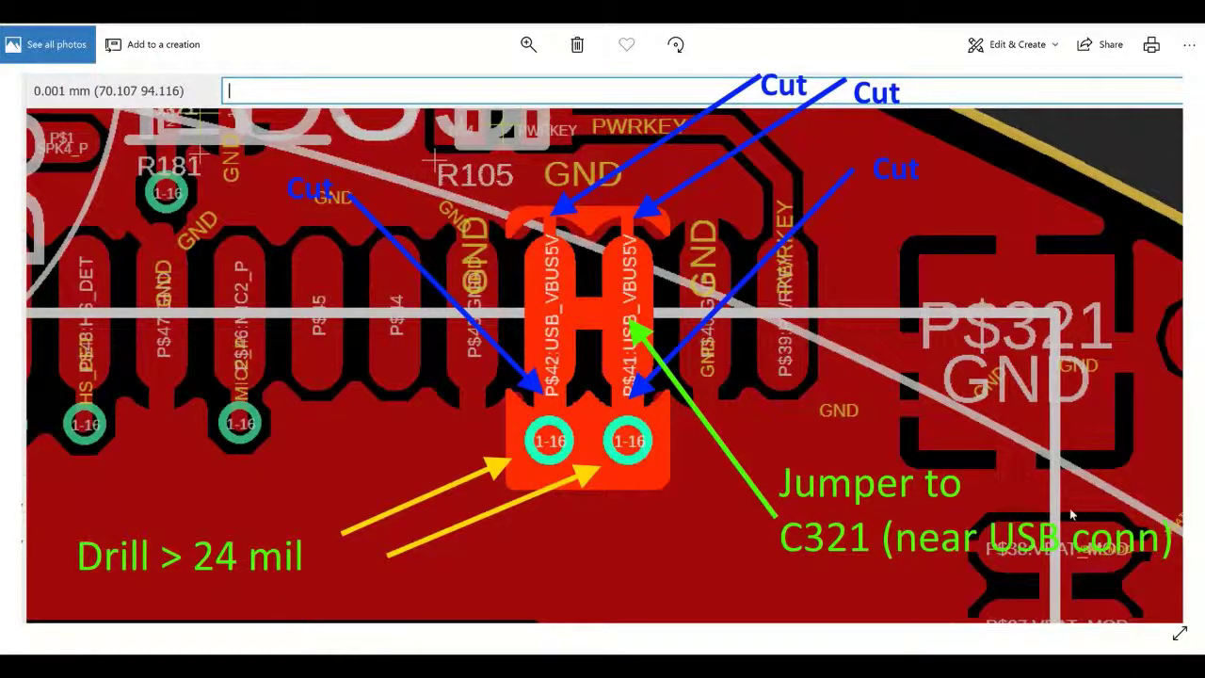
mouse_move(1123, 363)
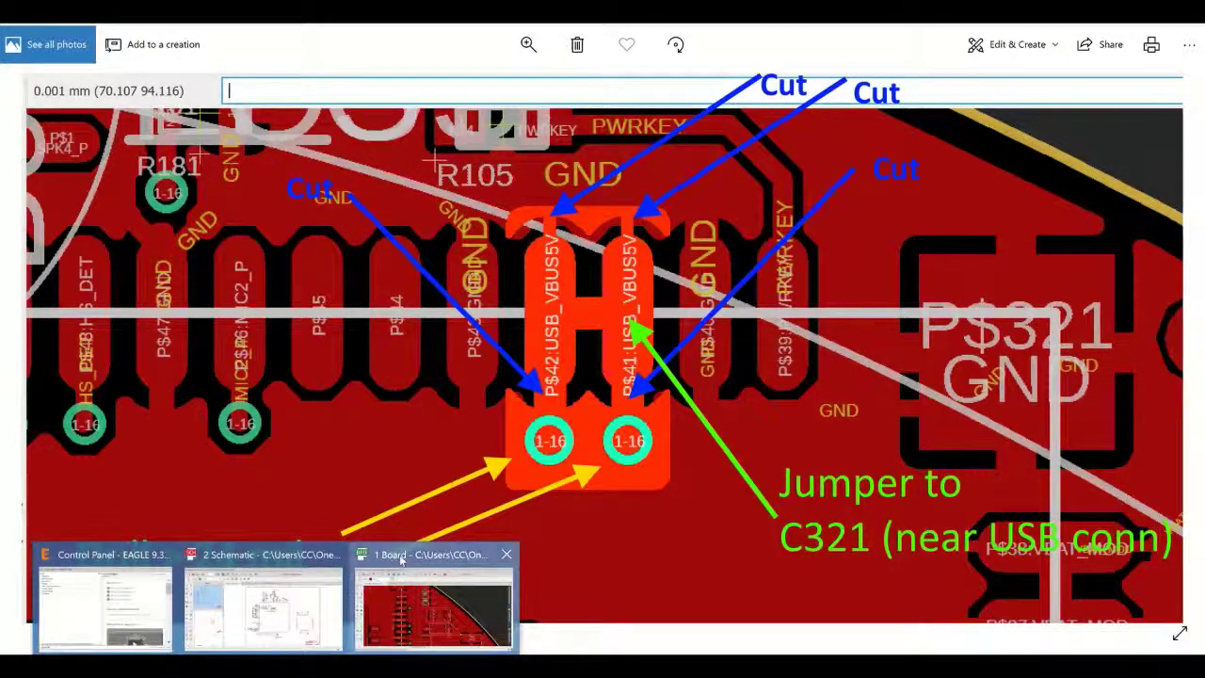
Back in the EAGLE board editor, rip up all visible polygon pours to dotted outlines.
click(399, 556)
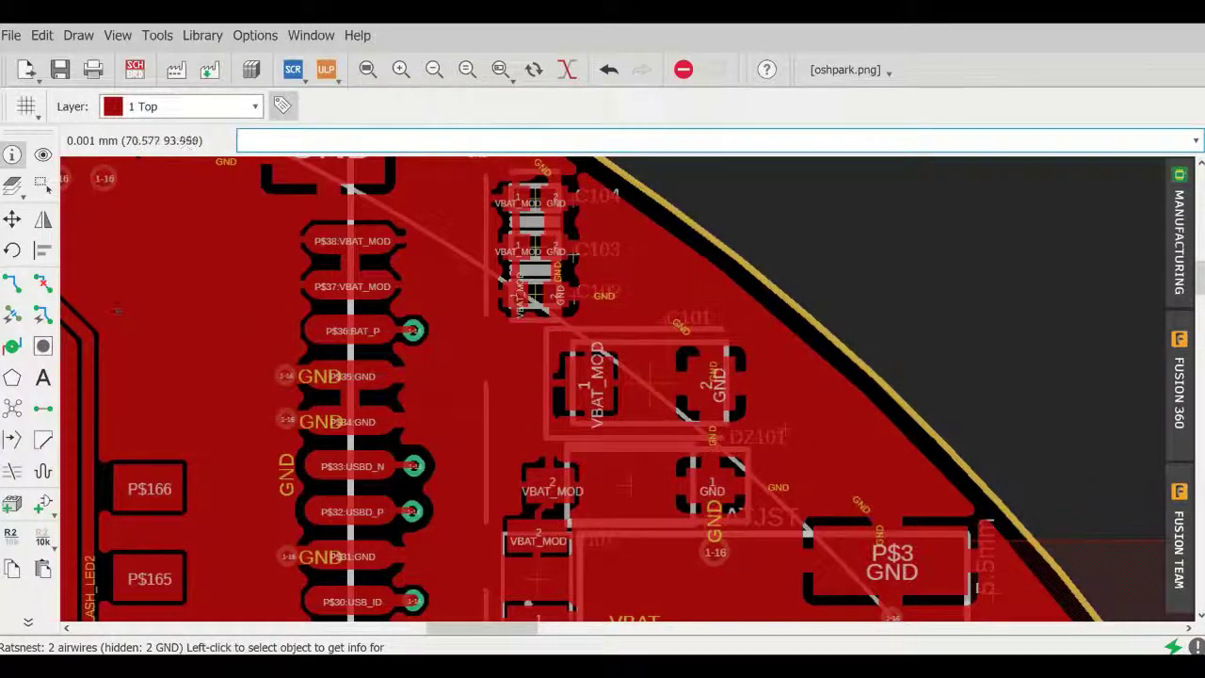
click(12, 346)
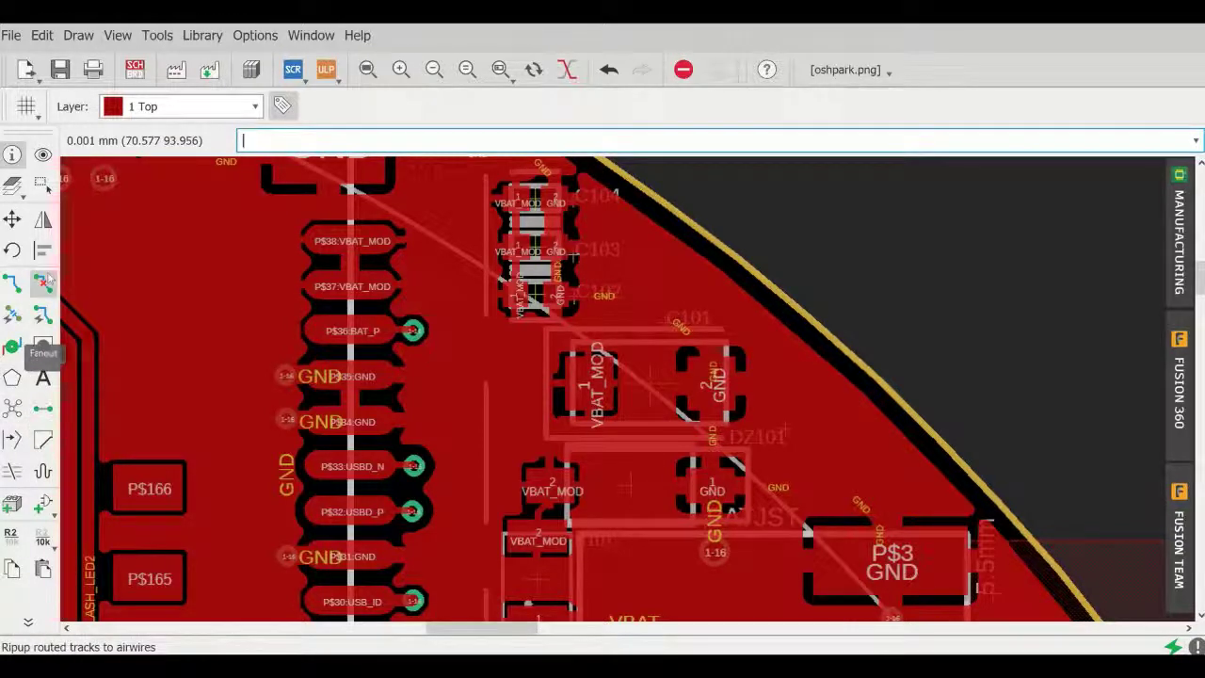
click(43, 280)
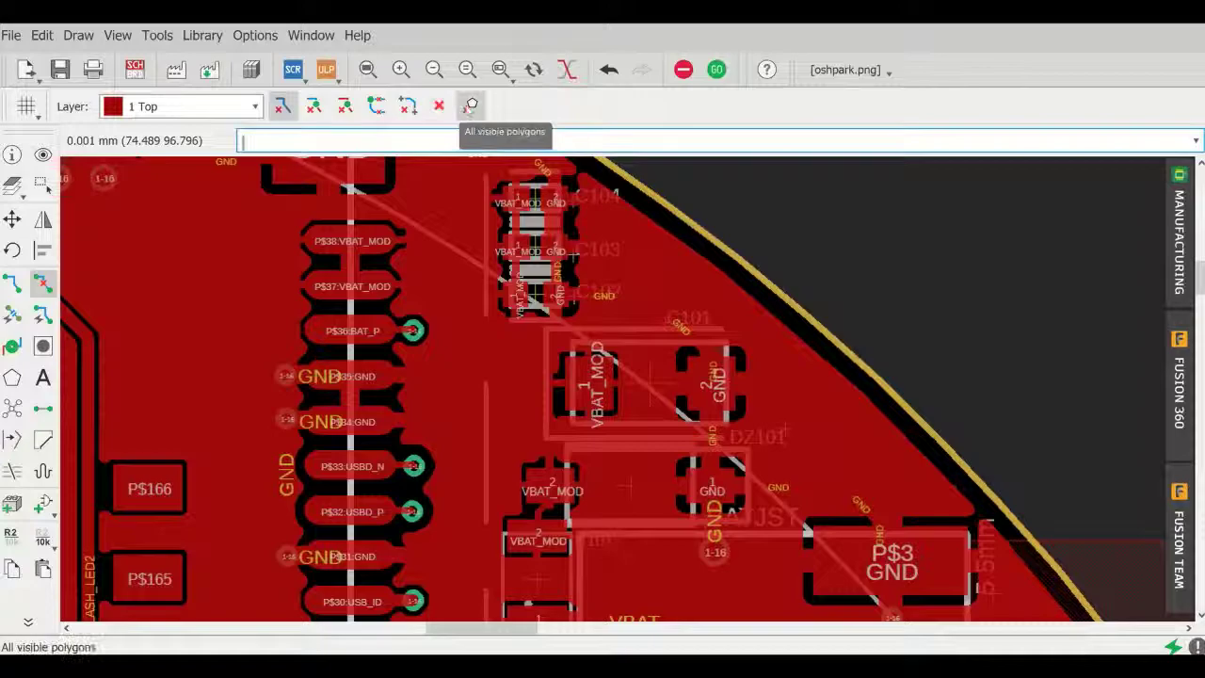
click(471, 106)
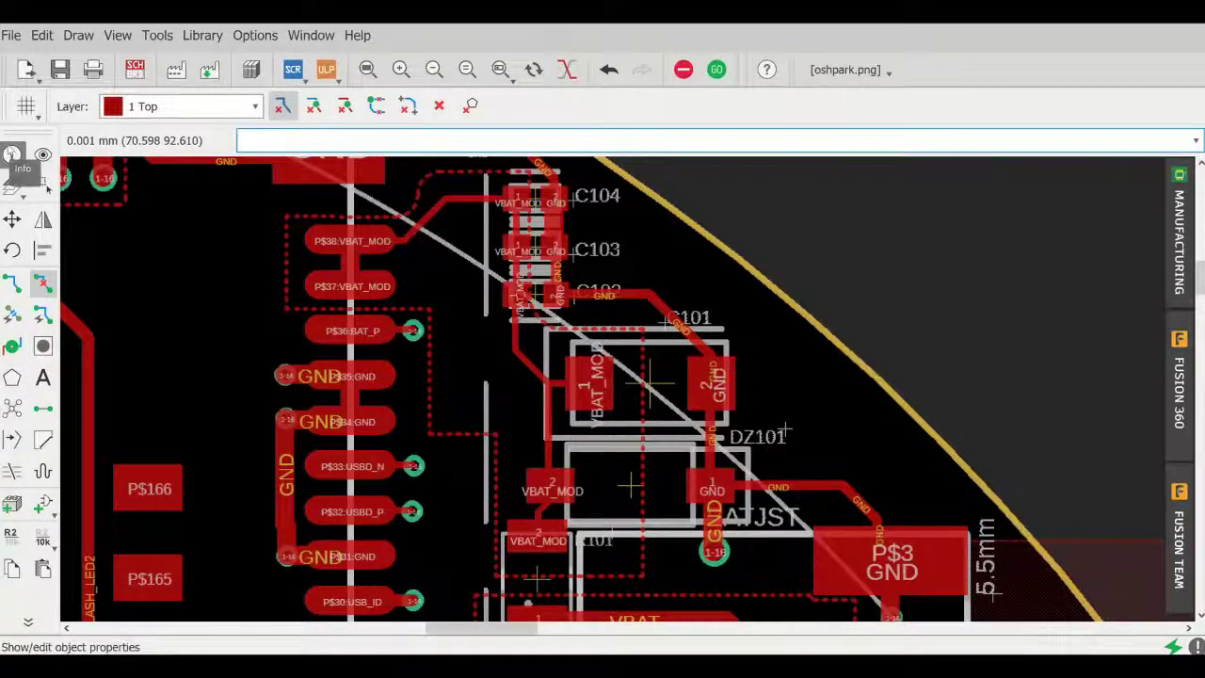
click(12, 153)
right_click(285, 306)
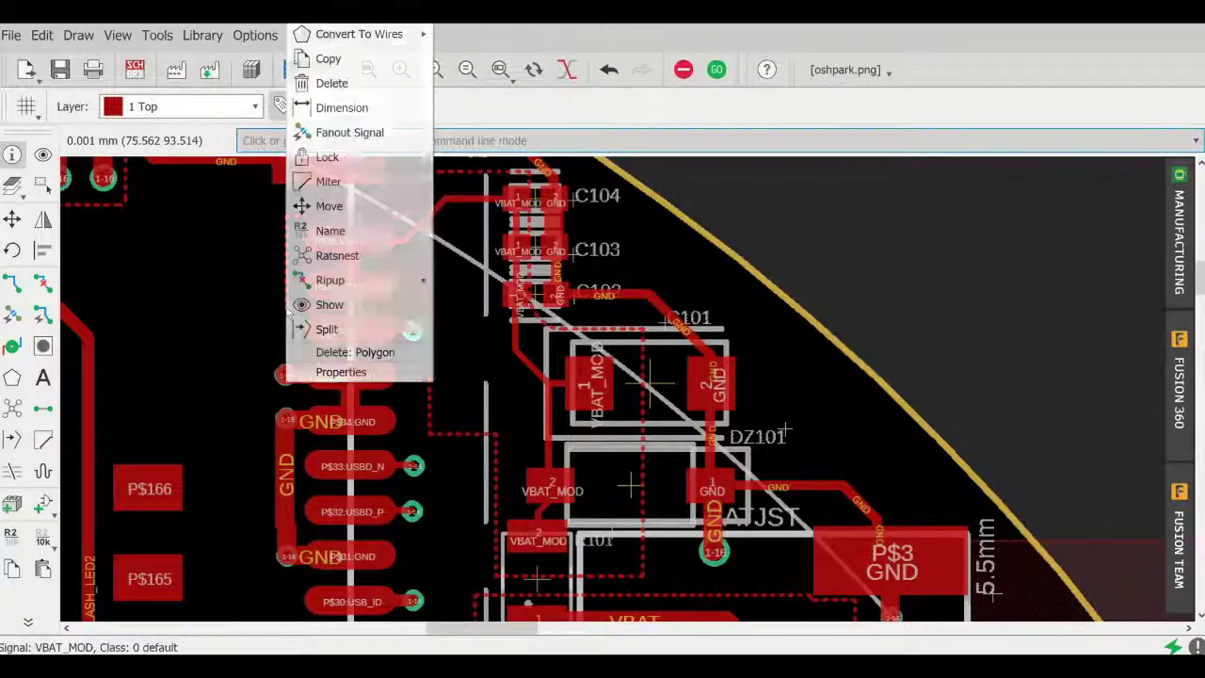
click(340, 372)
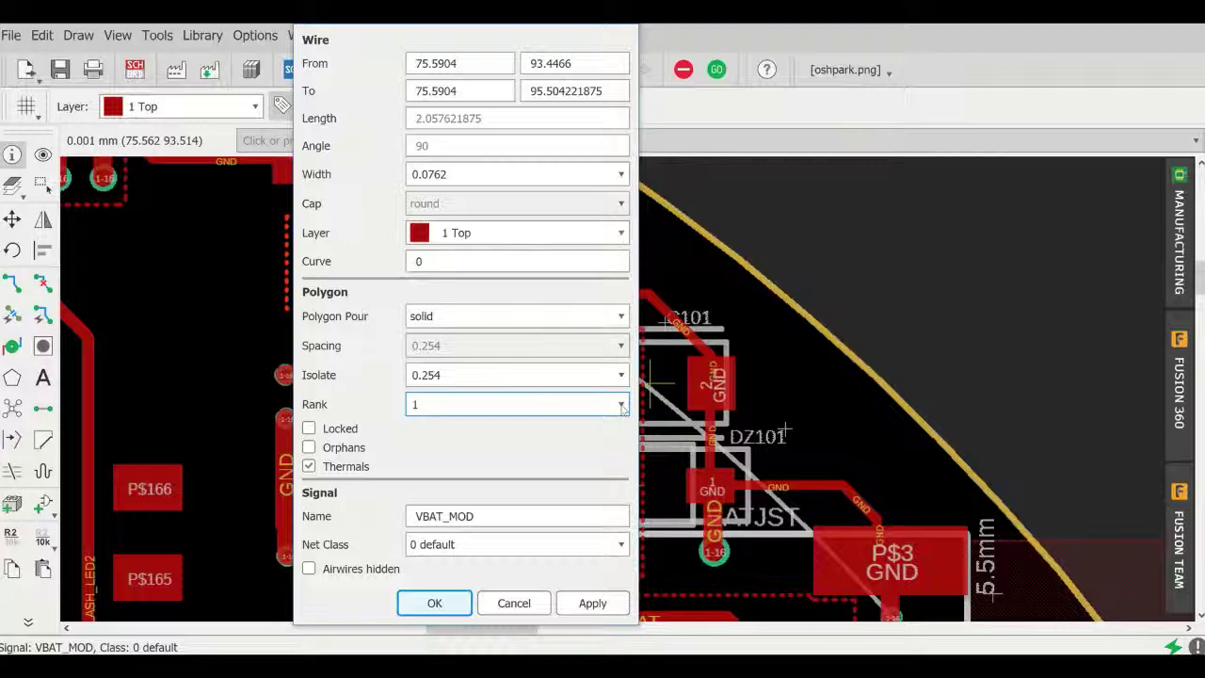
click(621, 404)
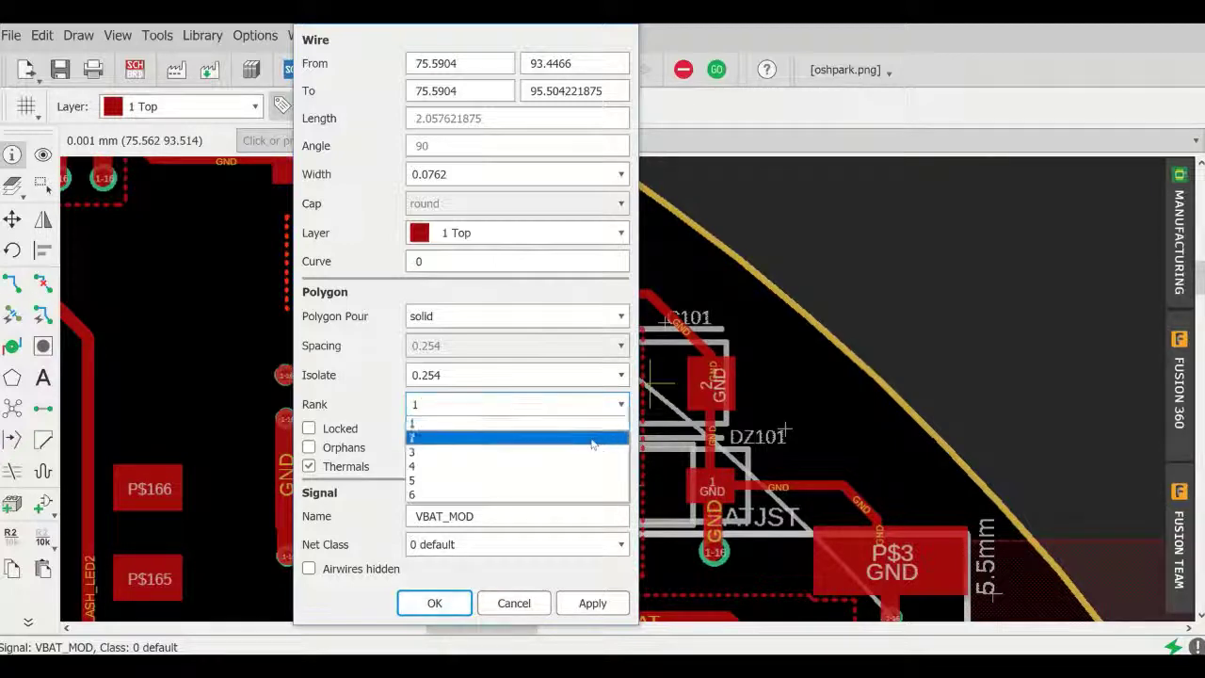
click(592, 437)
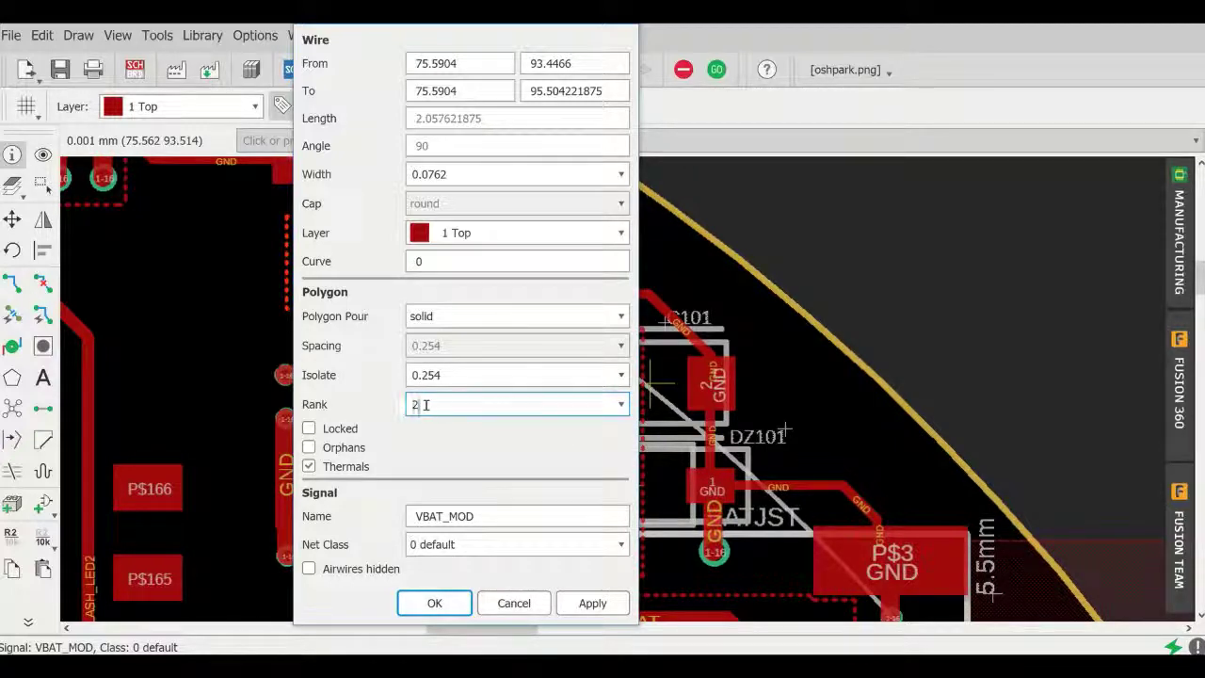
click(620, 404)
click(470, 420)
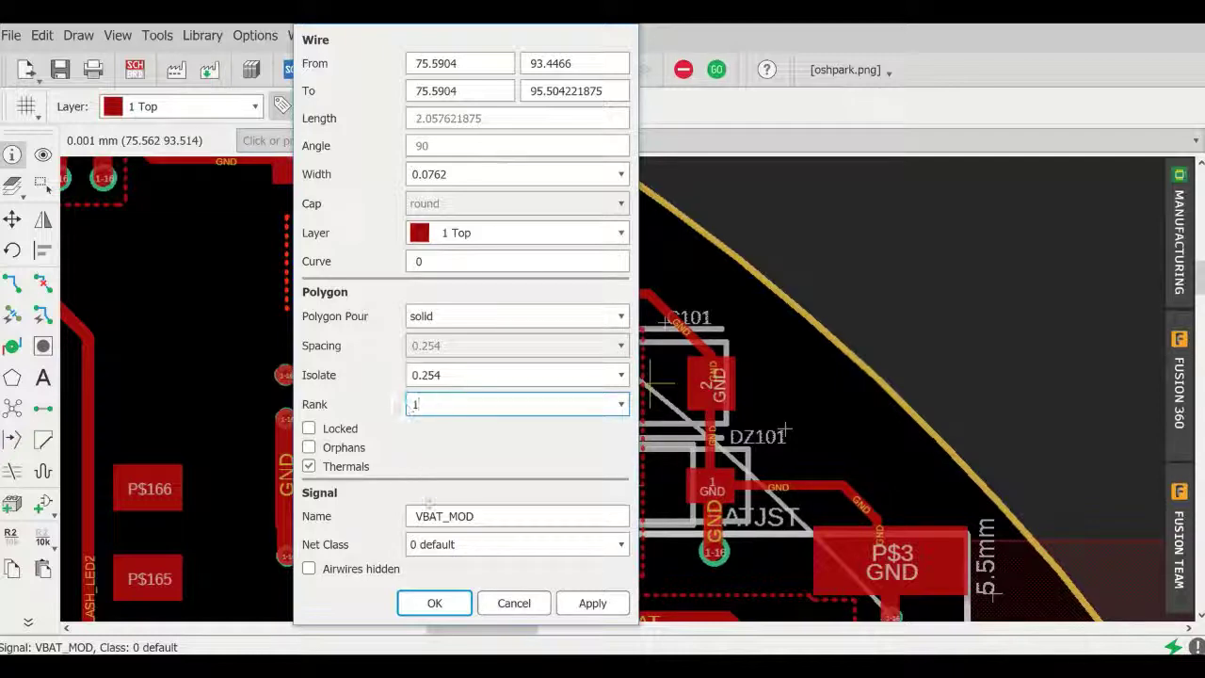
click(434, 602)
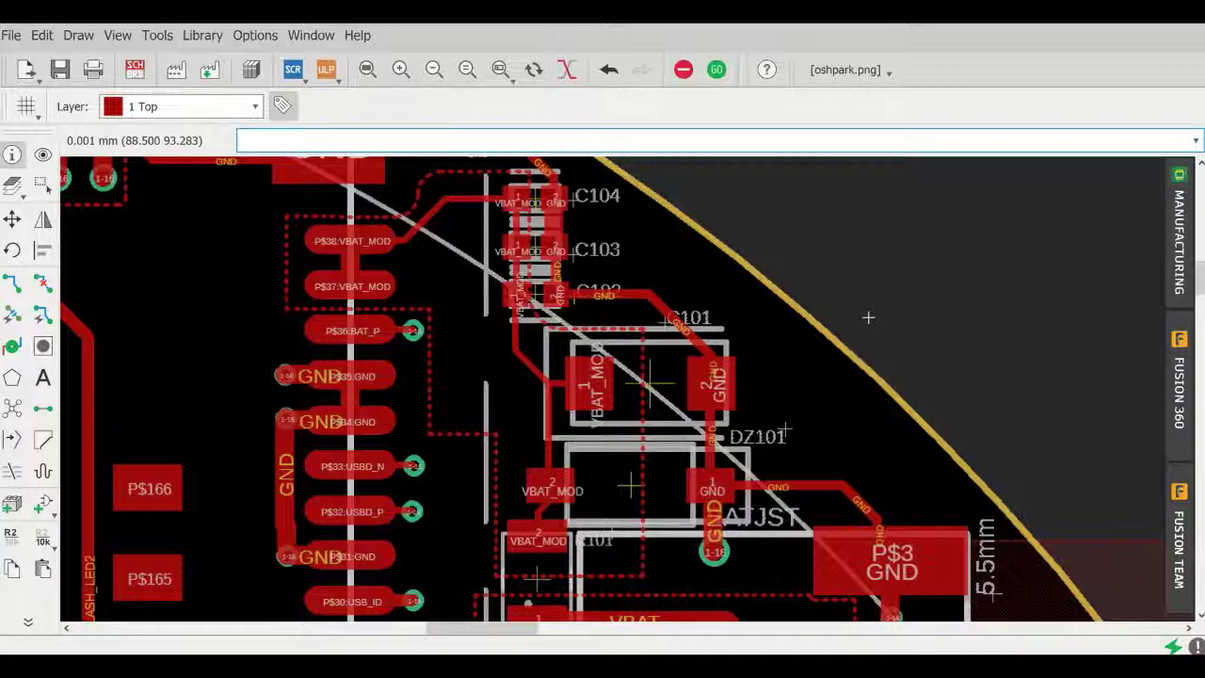
Set the GND polygon's rank to 2, then recompute the pours with Ratsnest.
scroll(868, 317, down, 4)
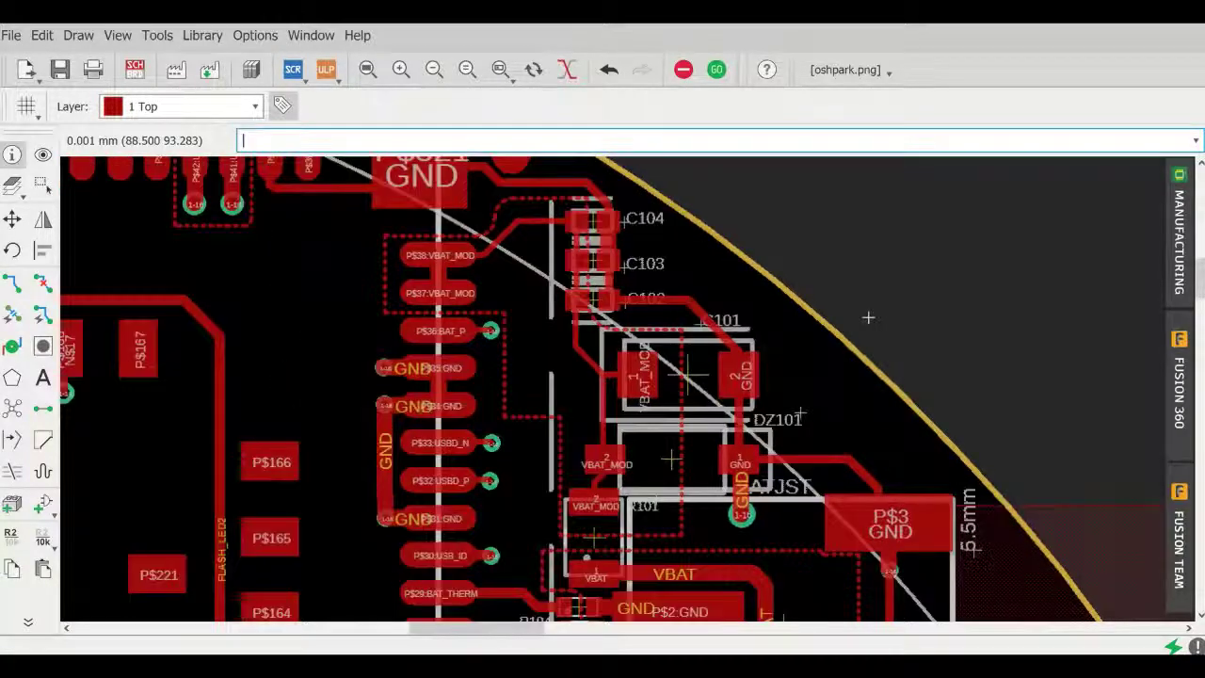
right_click(1151, 173)
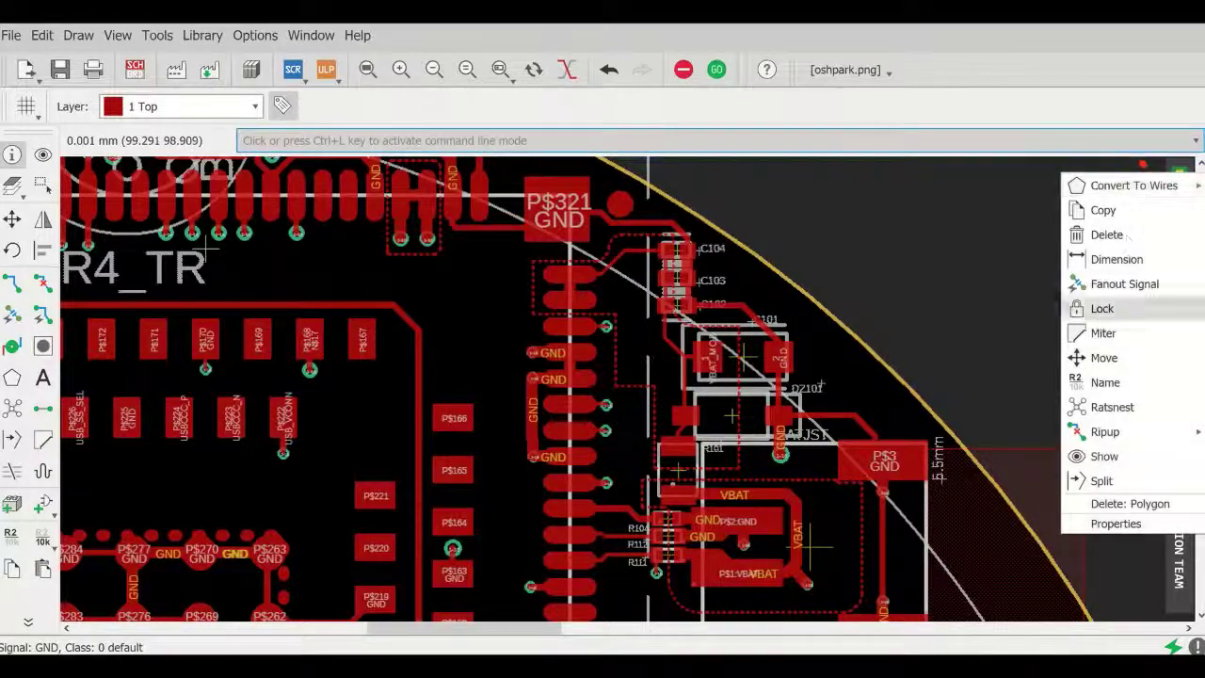
click(1116, 524)
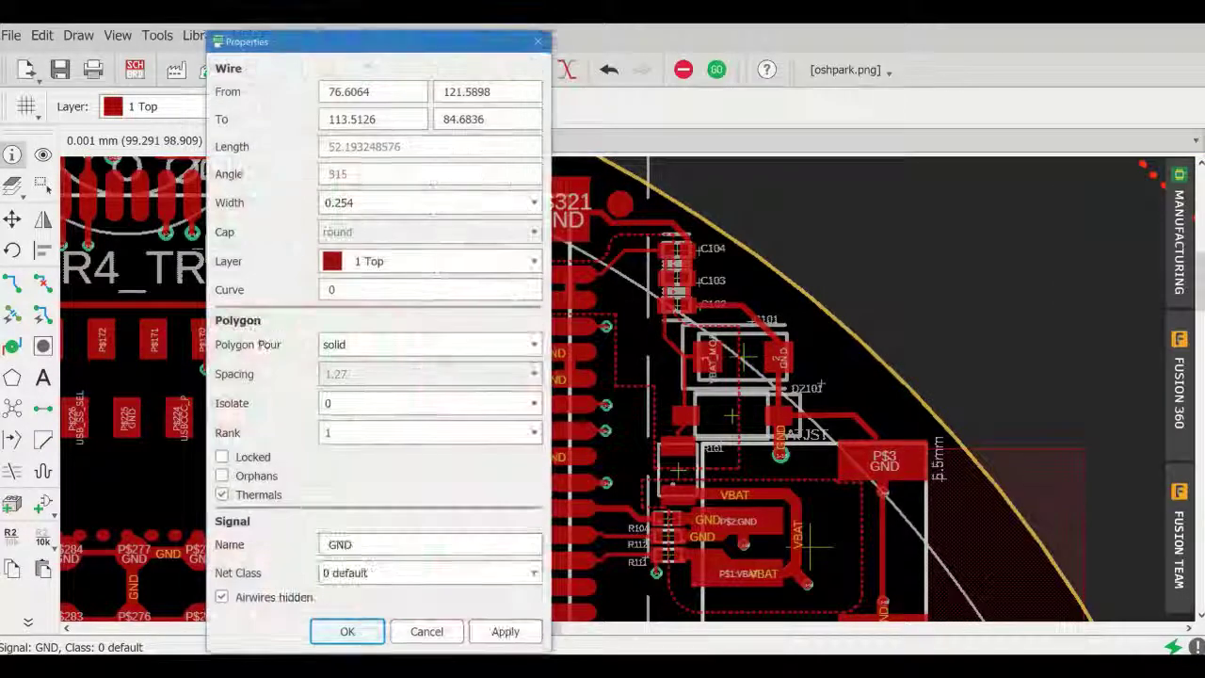
click(532, 432)
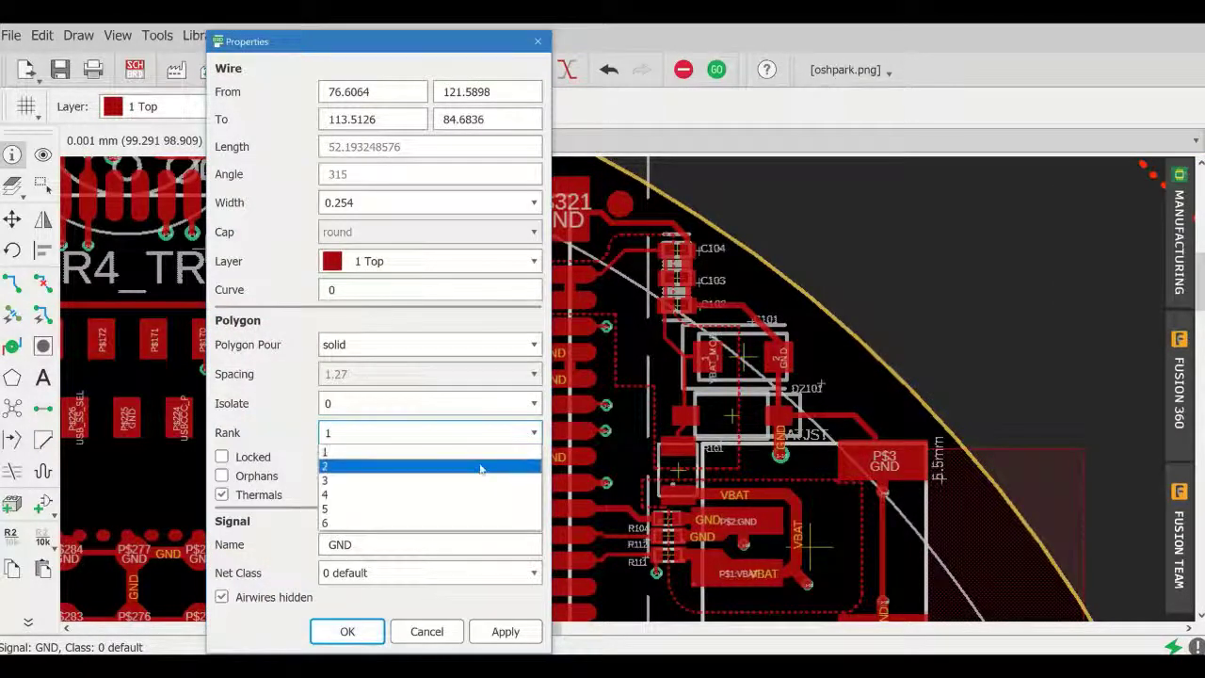
click(478, 466)
click(350, 630)
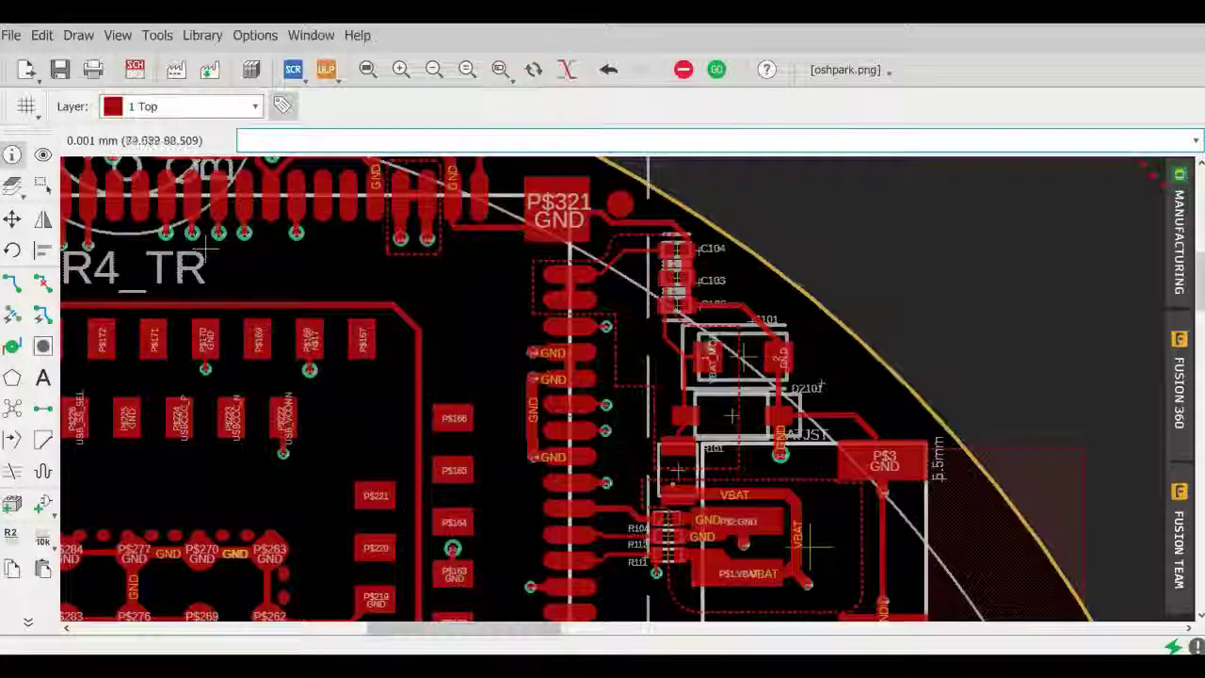
scroll(722, 339, up, 3)
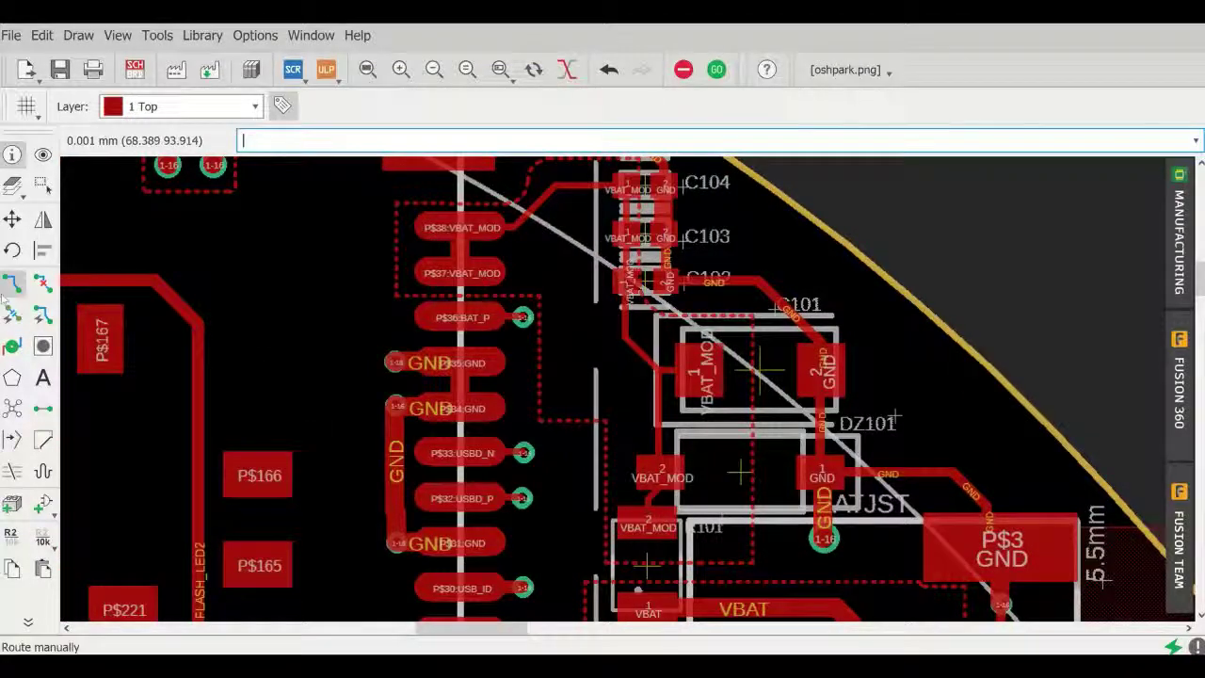
click(13, 408)
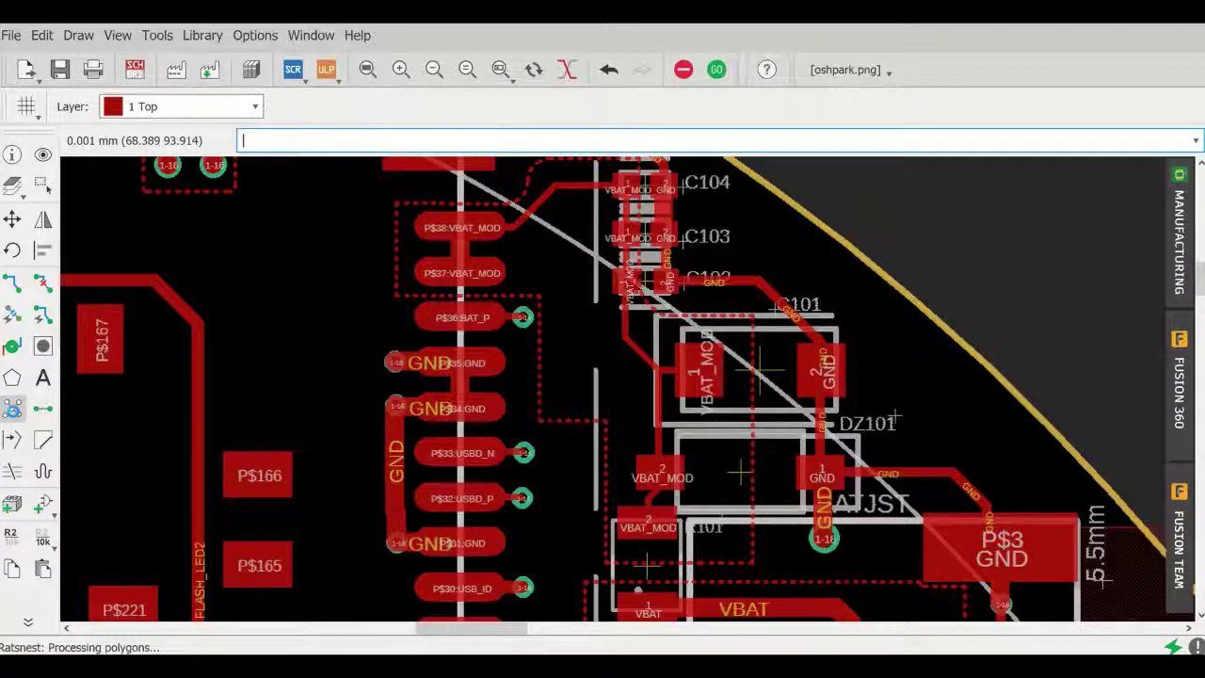